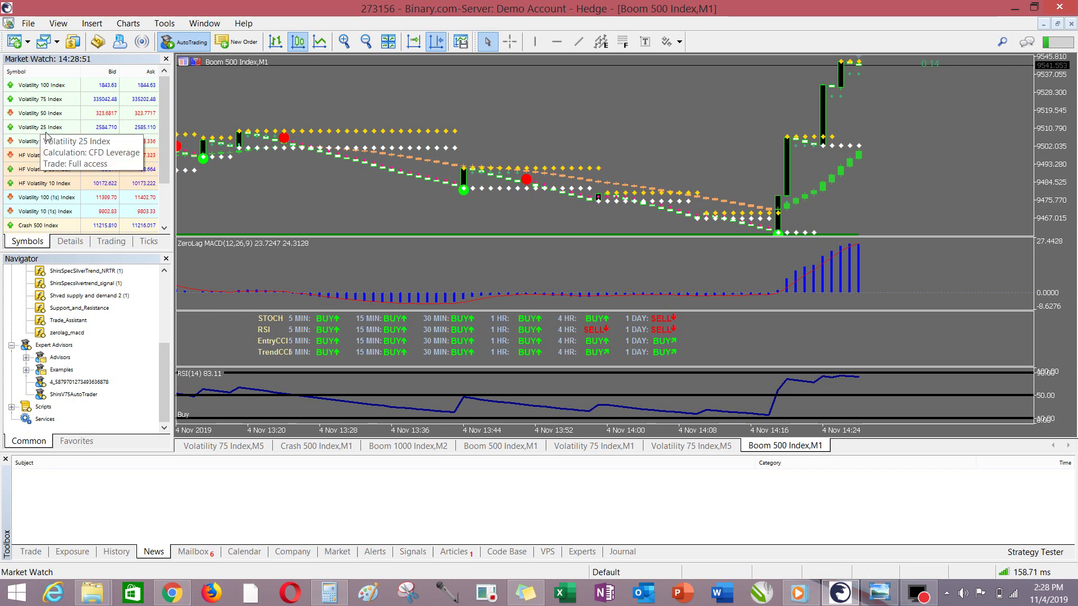
# Step: Open a new chart window for the Crash 500 Index symbol
pyautogui.click(43, 226)
pyautogui.rightClick(42, 226)
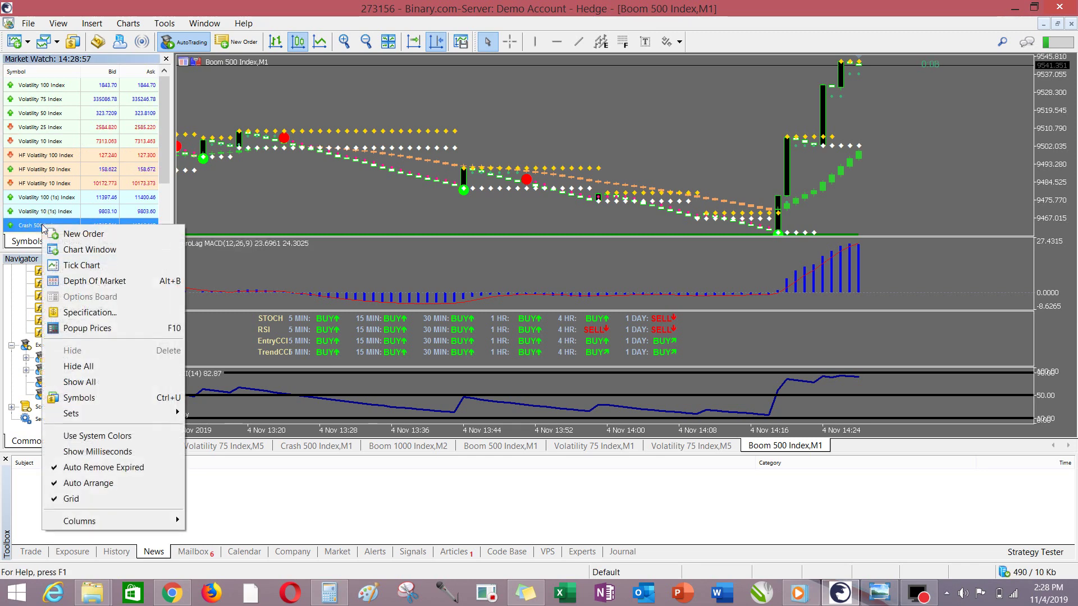
pyautogui.click(93, 252)
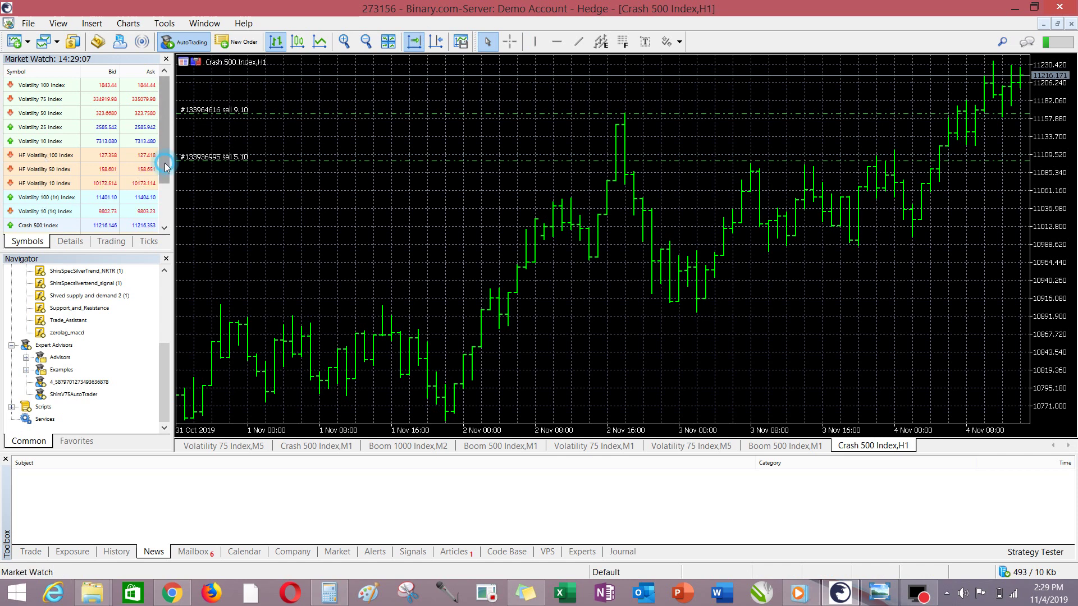
# Step: Open a new chart window for the Boom 500 Index symbol
pyautogui.moveTo(163, 151); pyautogui.dragTo(164, 190)
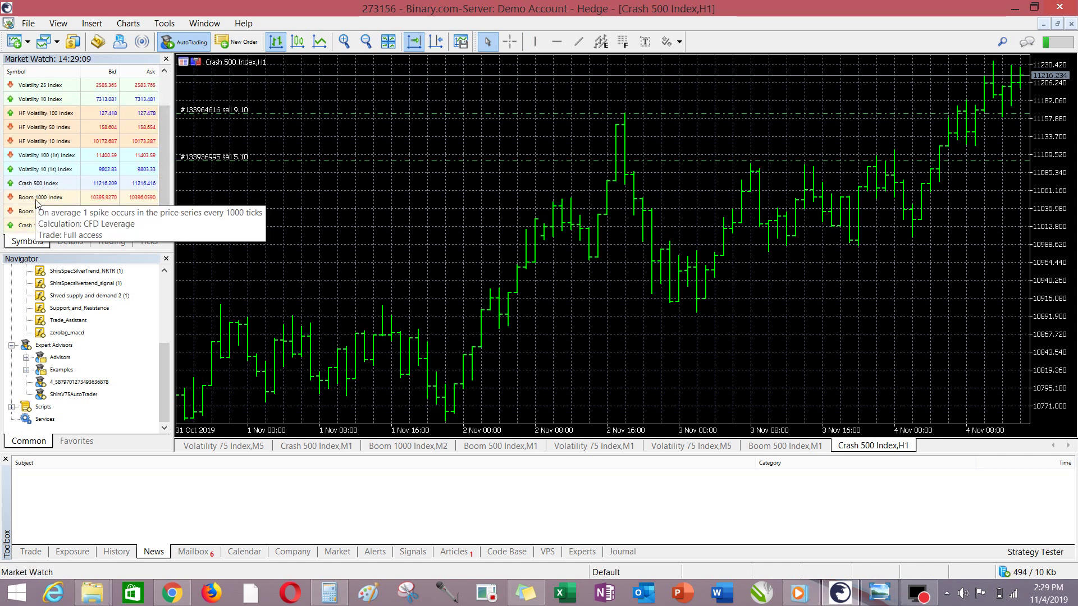
pyautogui.rightClick(54, 215)
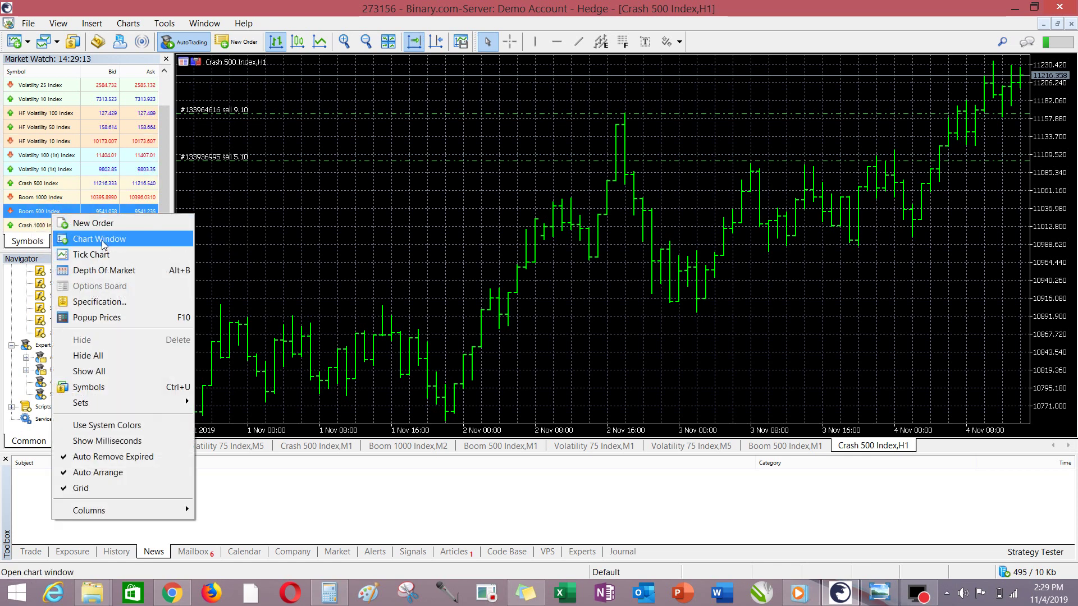
pyautogui.click(103, 243)
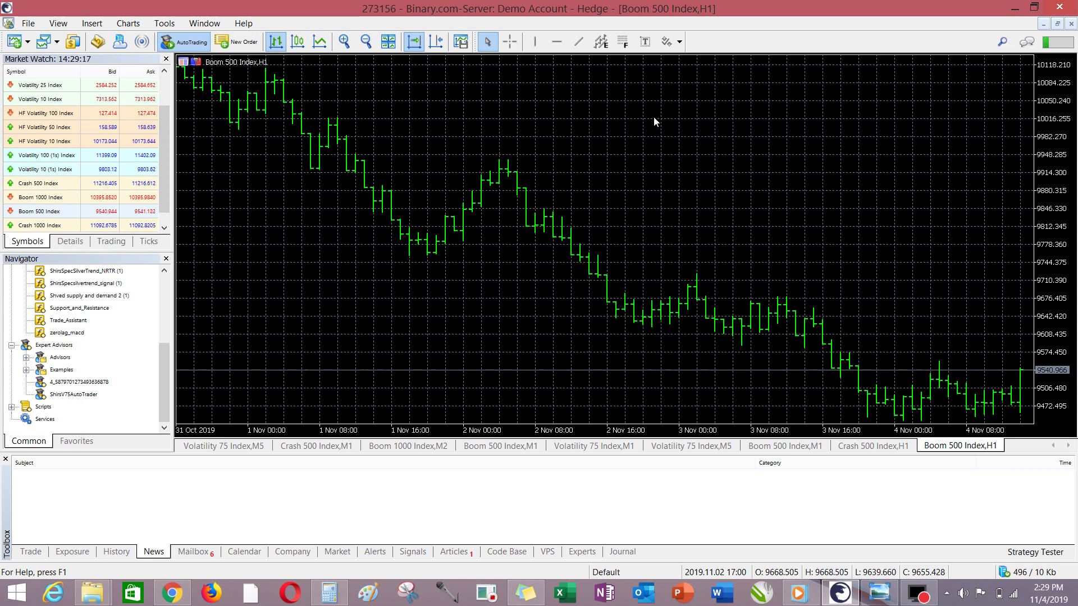
# Step: Hide the grid on the new Boom 500 Index chart and display its prices as candlesticks
pyautogui.rightClick(706, 147)
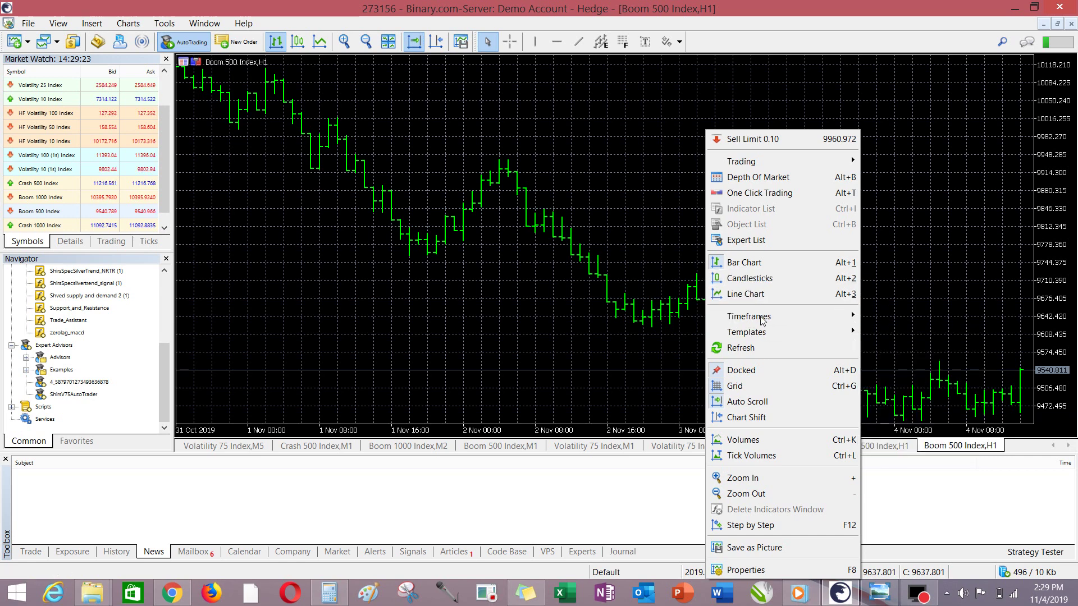
pyautogui.click(757, 387)
pyautogui.rightClick(618, 133)
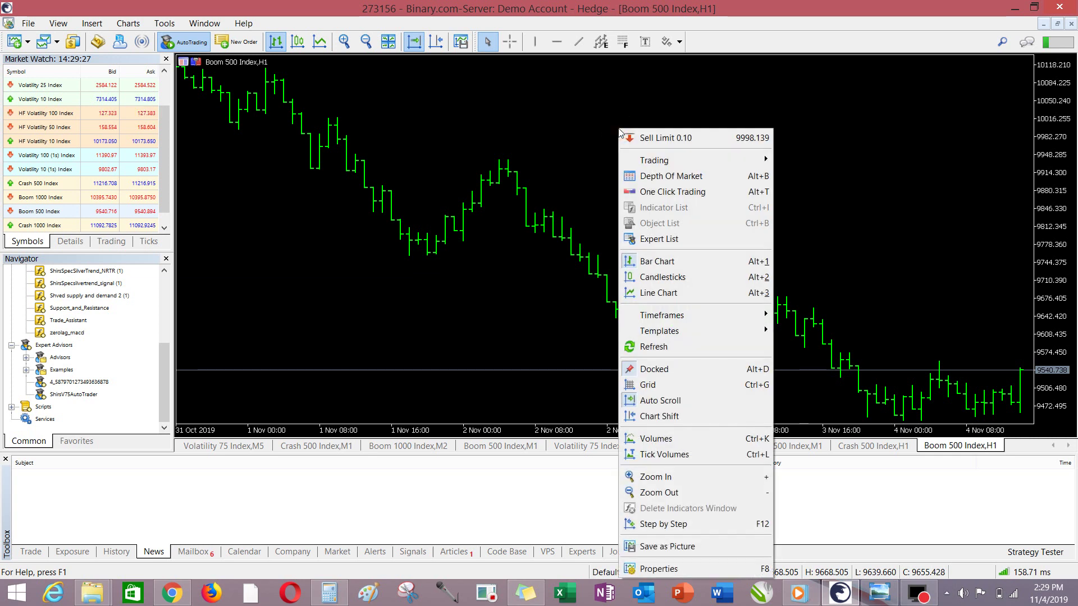
pyautogui.click(532, 95)
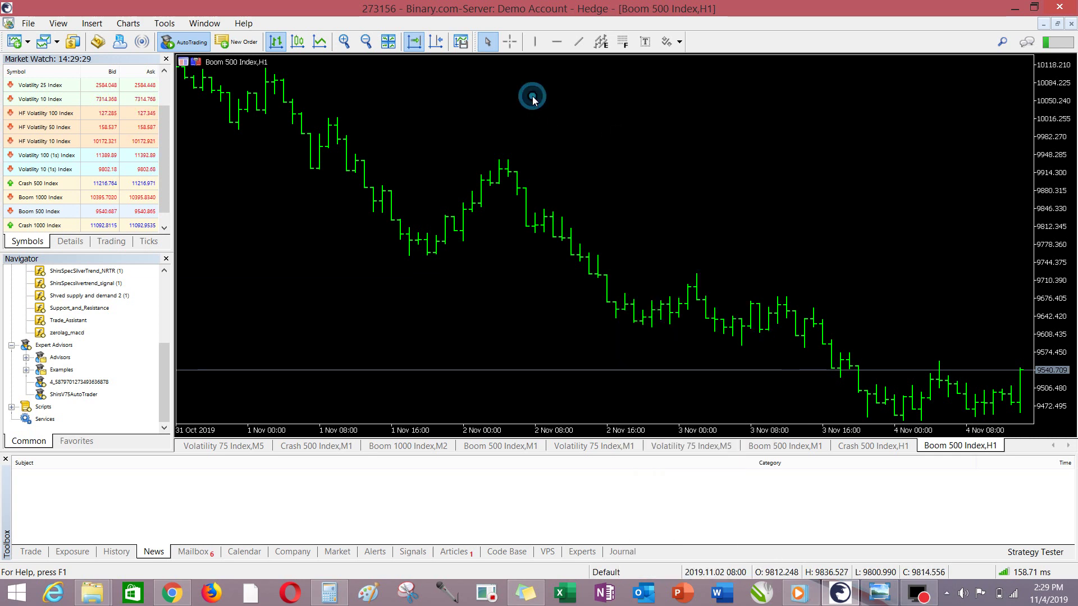
pyautogui.click(298, 41)
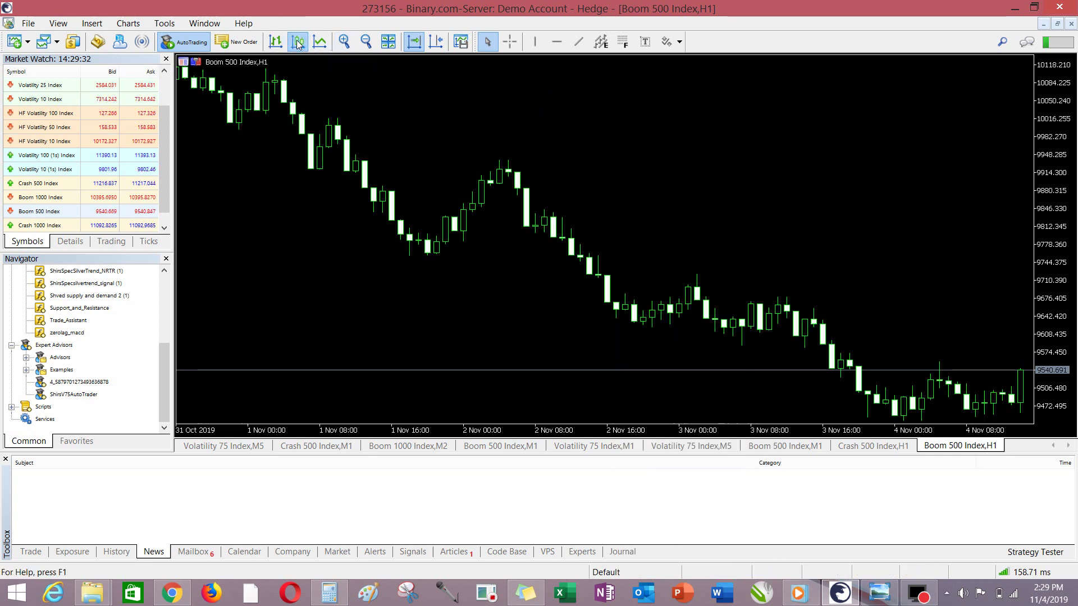
# Step: Set the Boom 500 Index candlestick chart's timeframe to 1 Minute
pyautogui.rightClick(629, 174)
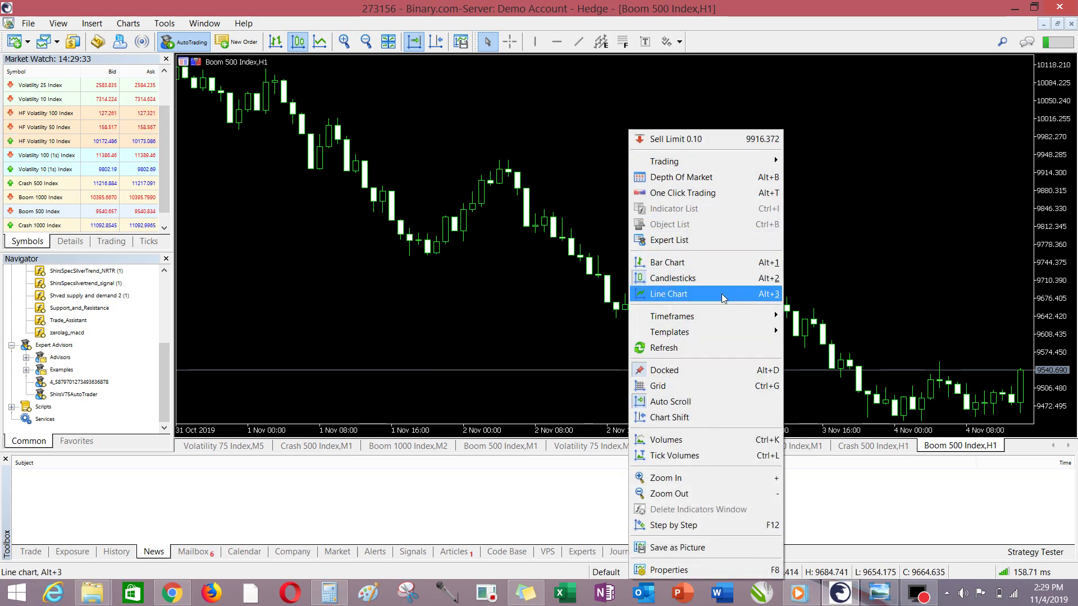
pyautogui.moveTo(728, 314)
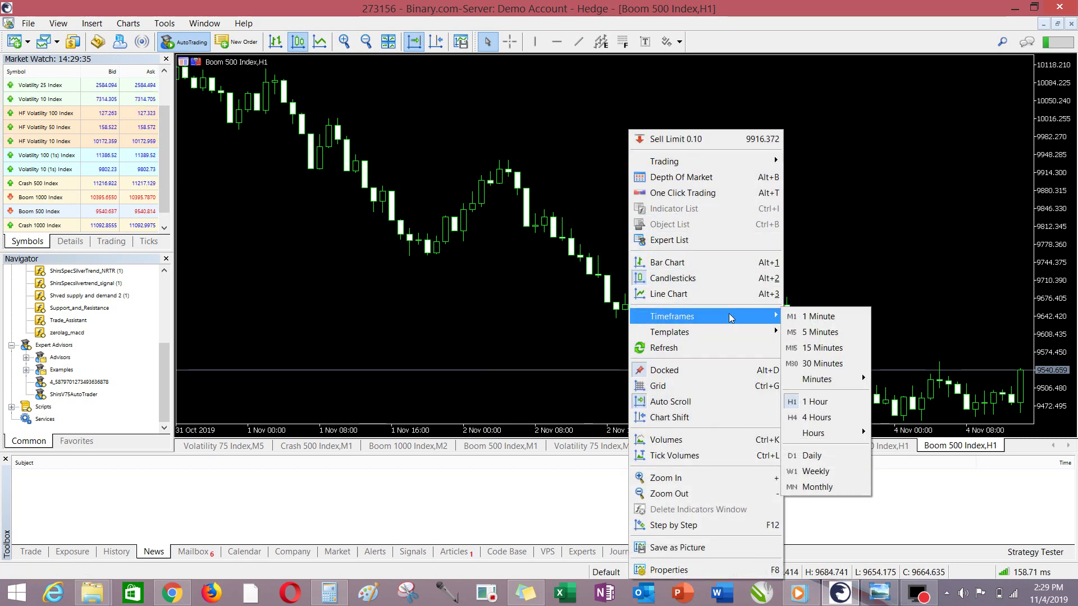
pyautogui.click(841, 317)
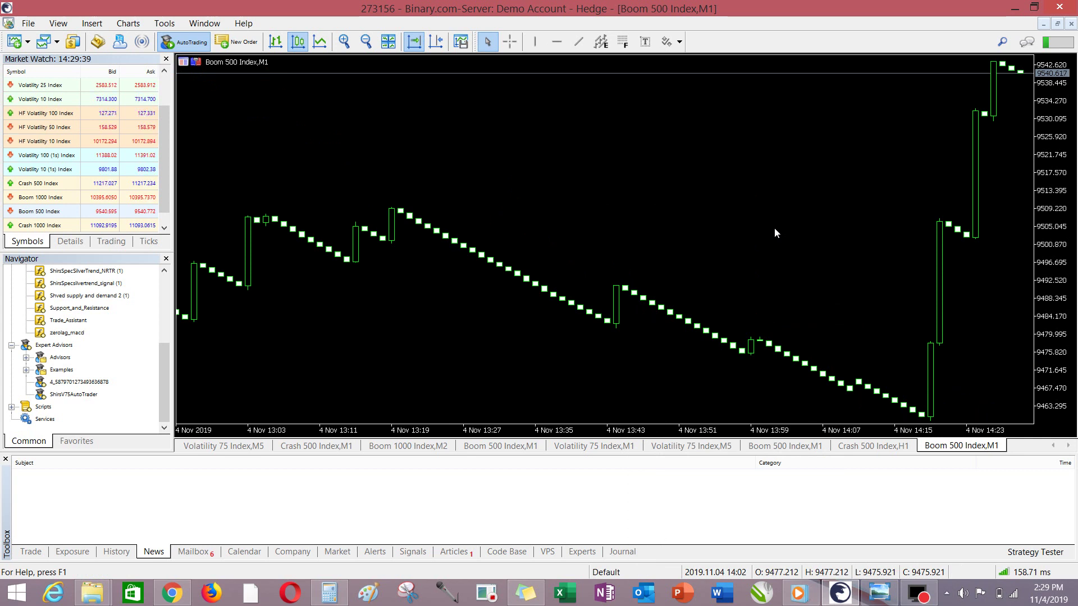
# Step: Compare the existing Boom 500 Index,M1 chart that has indicators with the new plain one, ending on the plain chart
pyautogui.click(780, 446)
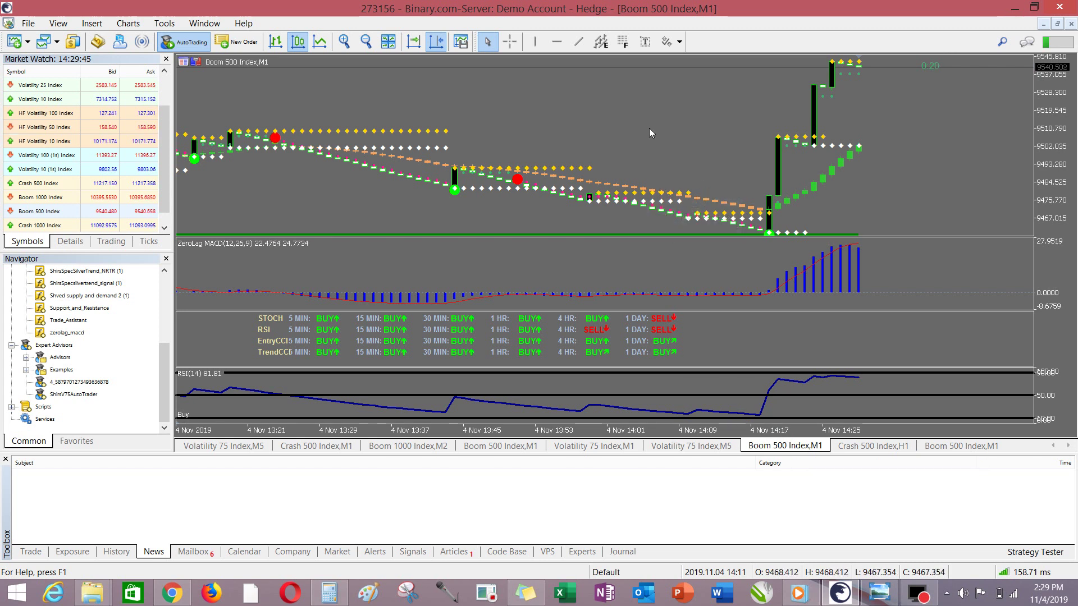
pyautogui.click(959, 446)
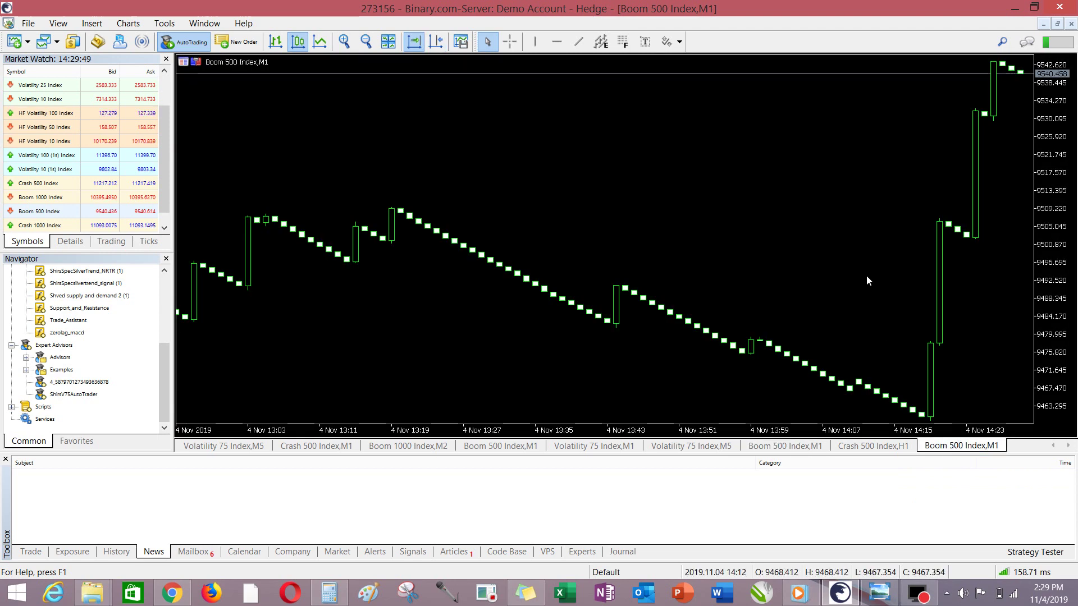
pyautogui.click(789, 447)
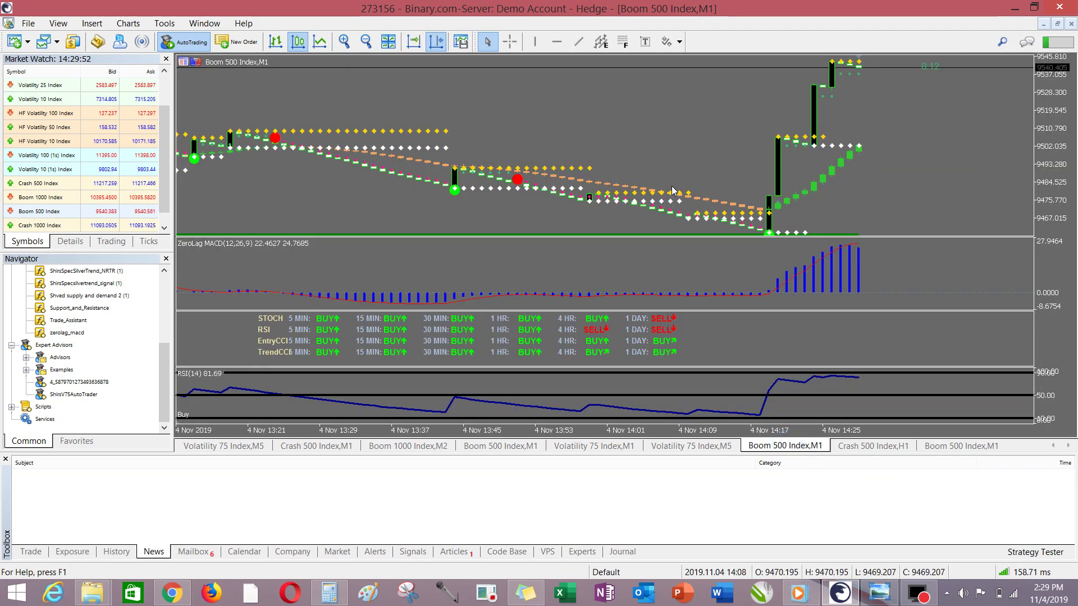
pyautogui.click(959, 446)
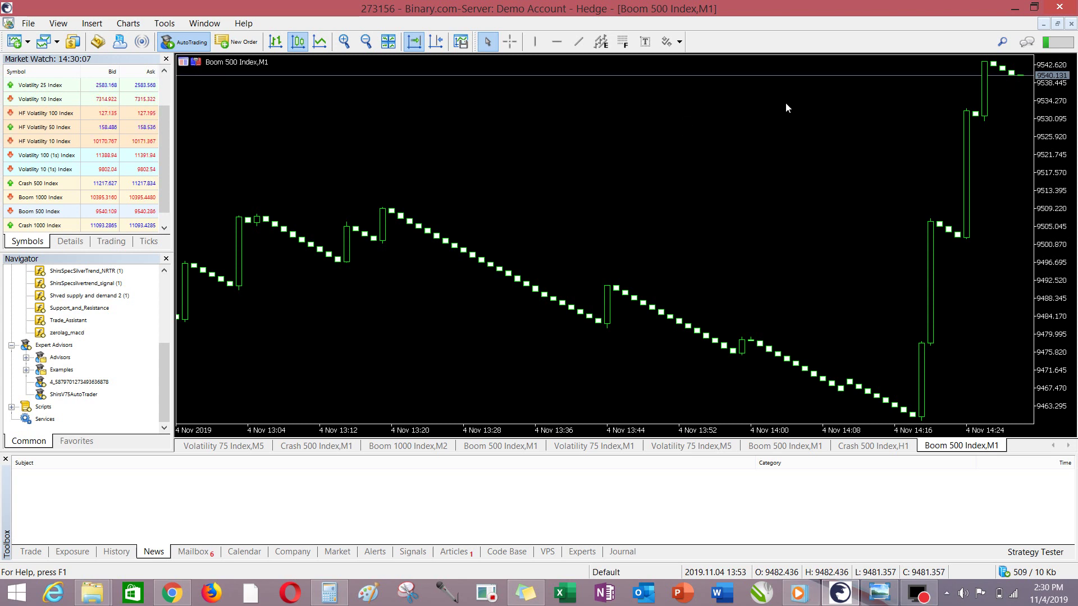
# Step: Switch to New folder (2) in File Explorer, select the files from 4_ma_candles through zerolag_macd, and minimize the folder window
pyautogui.click(1017, 9)
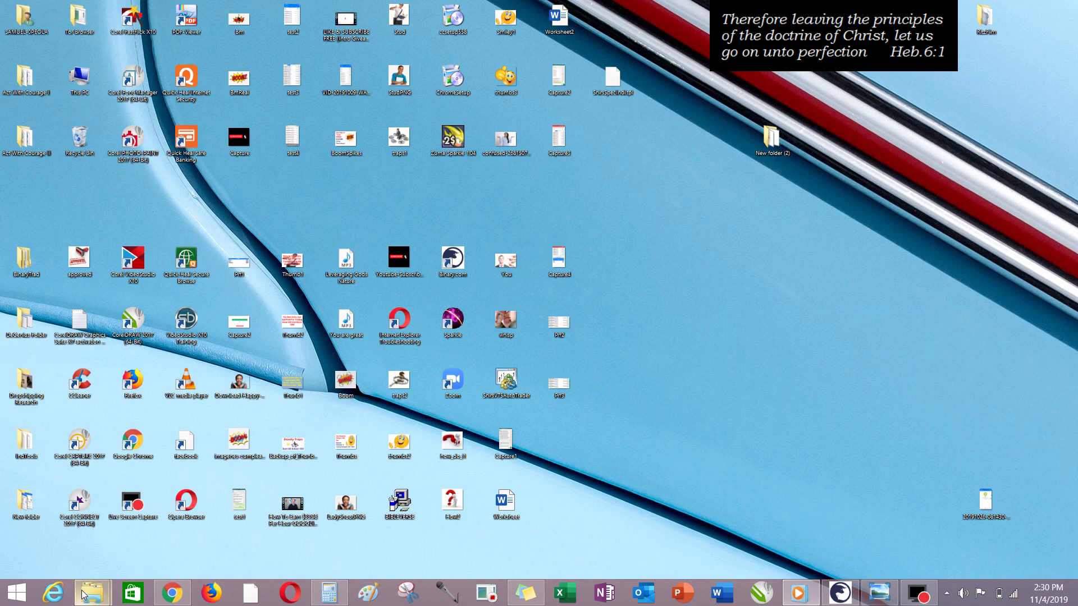
pyautogui.moveTo(92, 593)
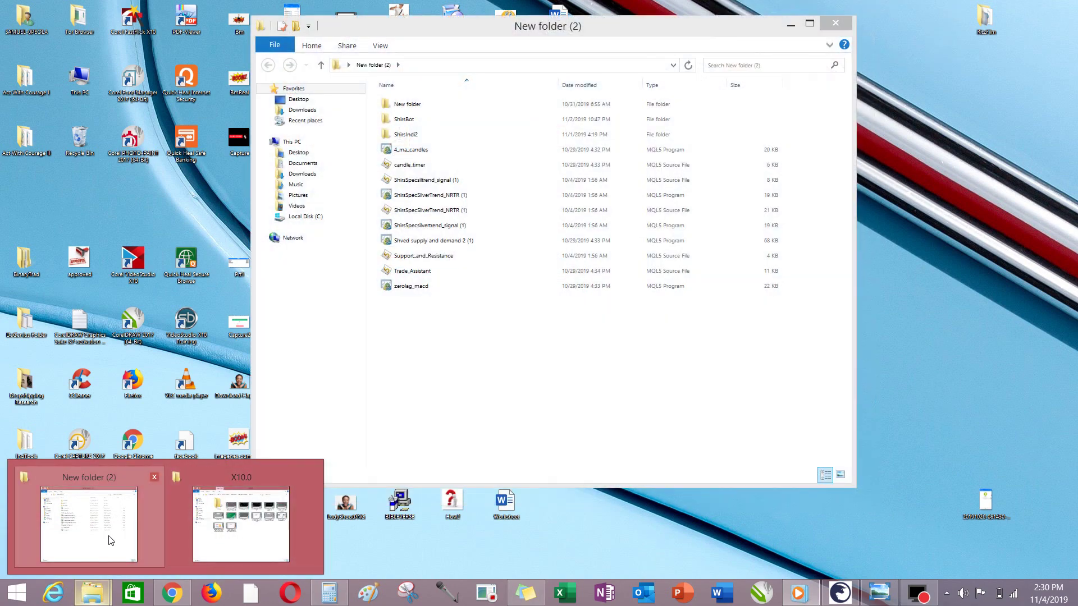
pyautogui.click(107, 525)
pyautogui.click(409, 151)
pyautogui.hotkey('shift', 'Down')
pyautogui.hotkey('shift', 'Down')
pyautogui.hotkey('shift', 'Down')
pyautogui.hotkey('shift', 'Down')
pyautogui.hotkey('shift', 'Down')
pyautogui.hotkey('shift', 'Down')
pyautogui.hotkey('shift', 'Down')
pyautogui.hotkey('shift', 'Down')
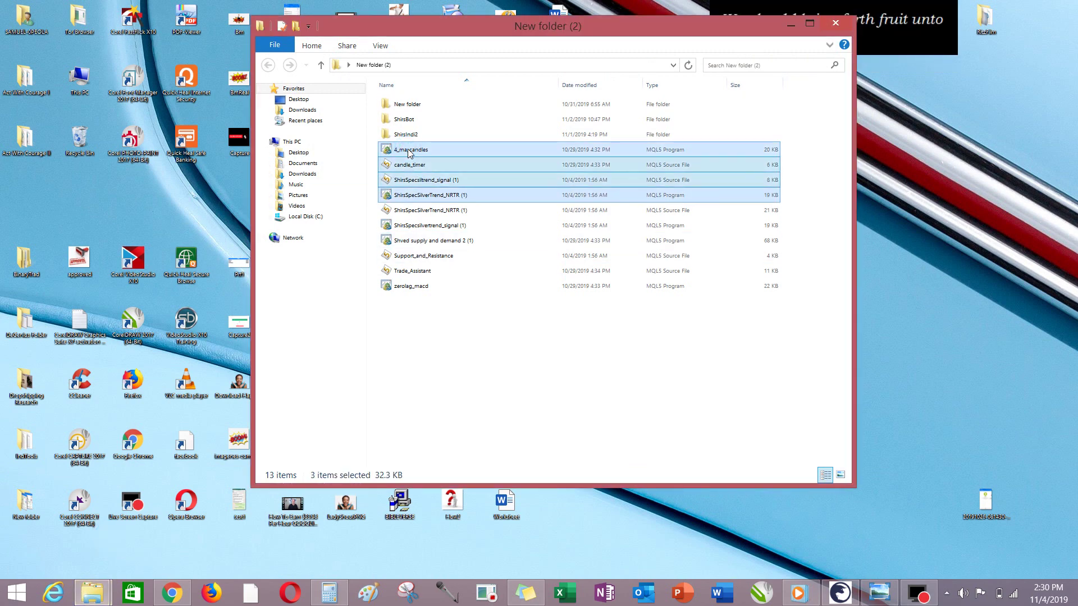
pyautogui.hotkey('shift', 'Down')
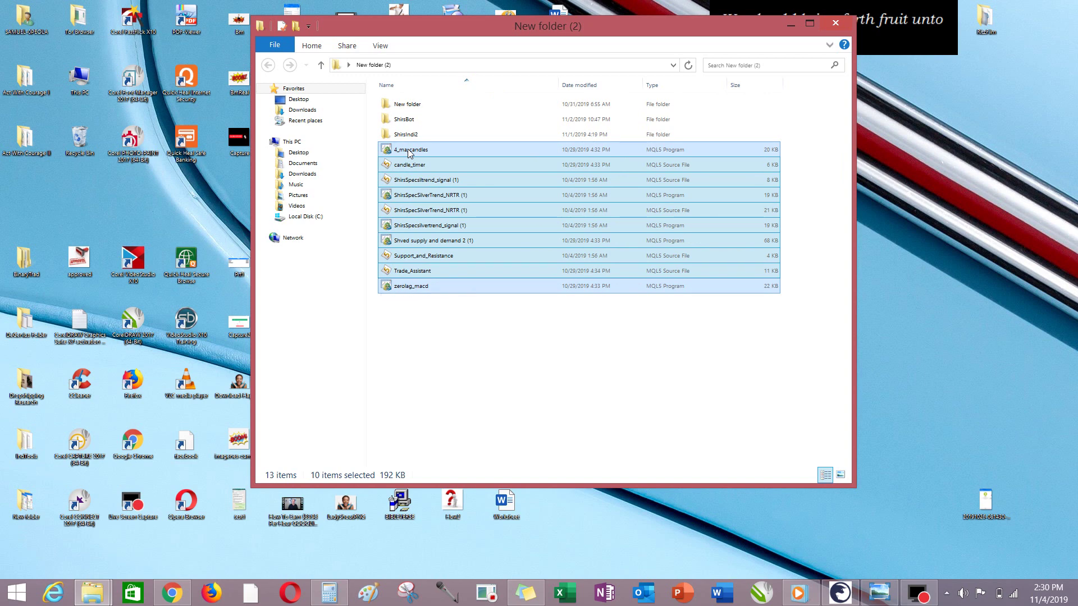
pyautogui.click(790, 27)
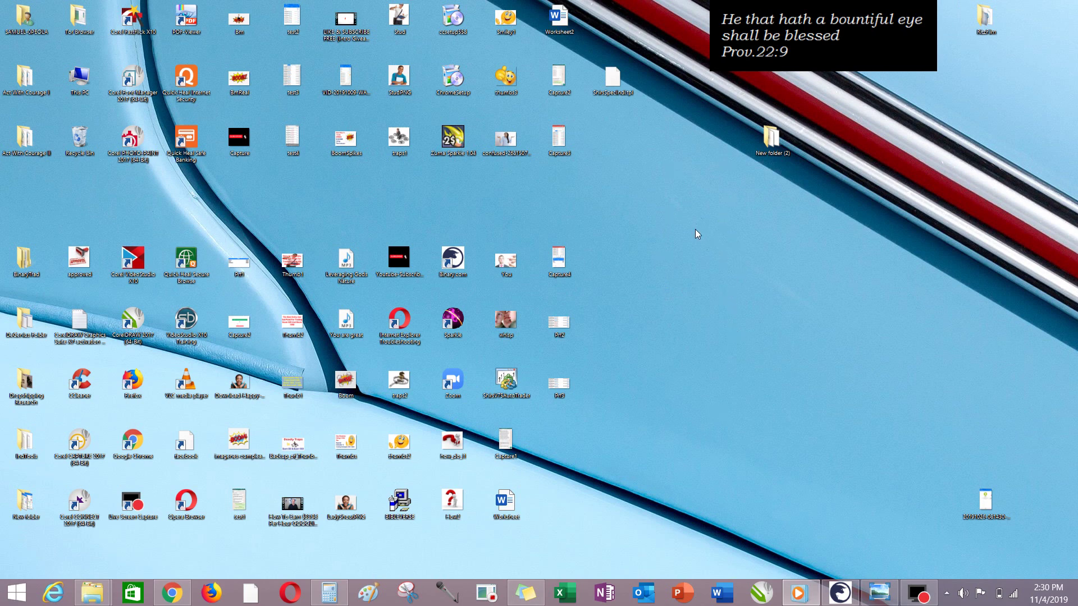
# Step: Reopen New folder (2), reselect all files from 4_ma_candles through zerolag_macd, and minimize the folder window
pyautogui.moveTo(93, 593)
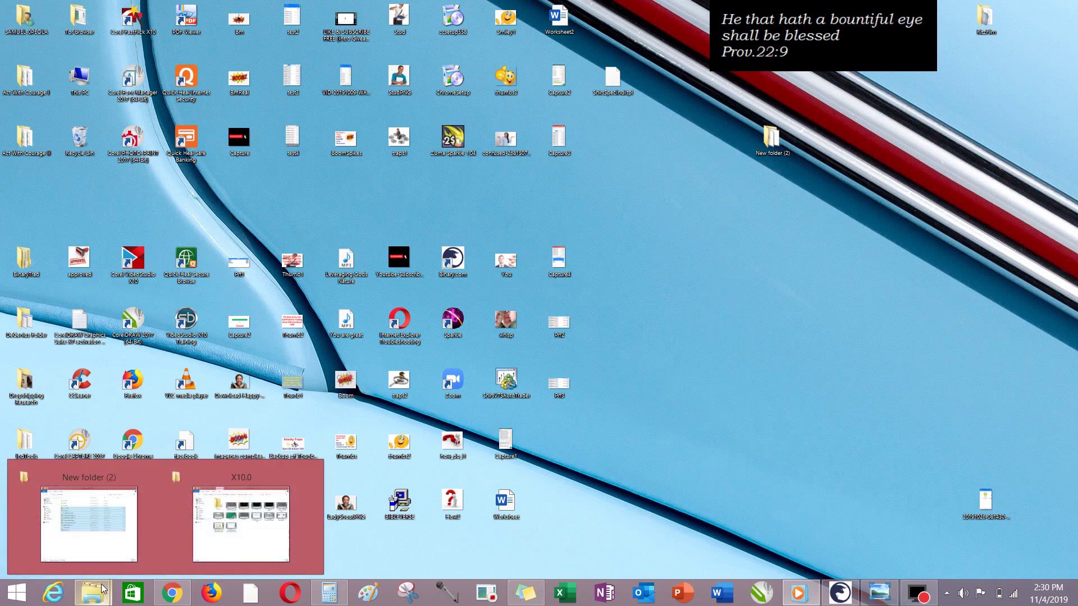
pyautogui.click(109, 549)
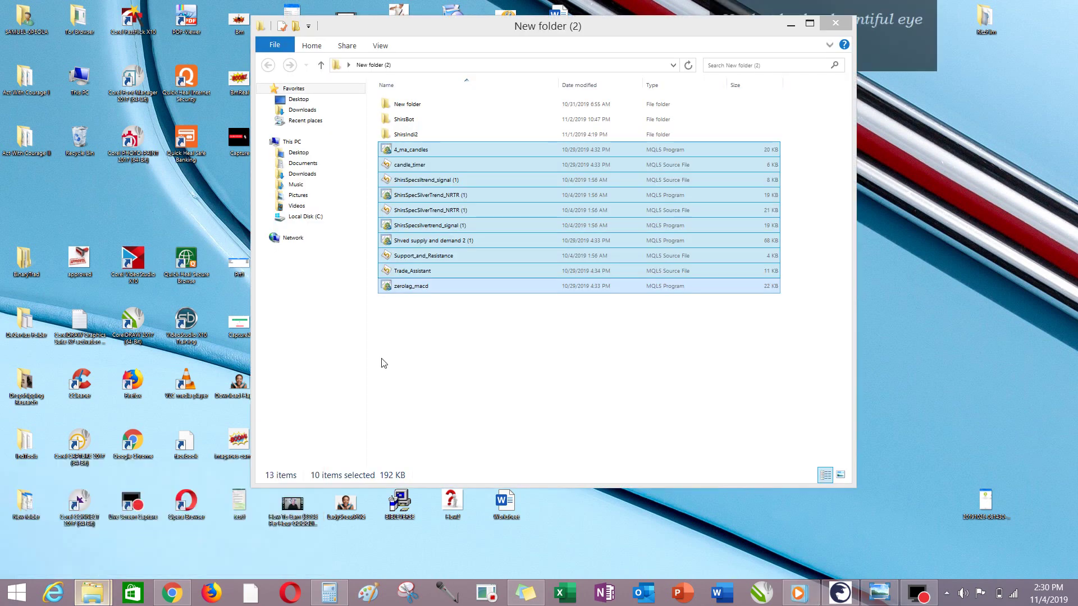
pyautogui.click(436, 151)
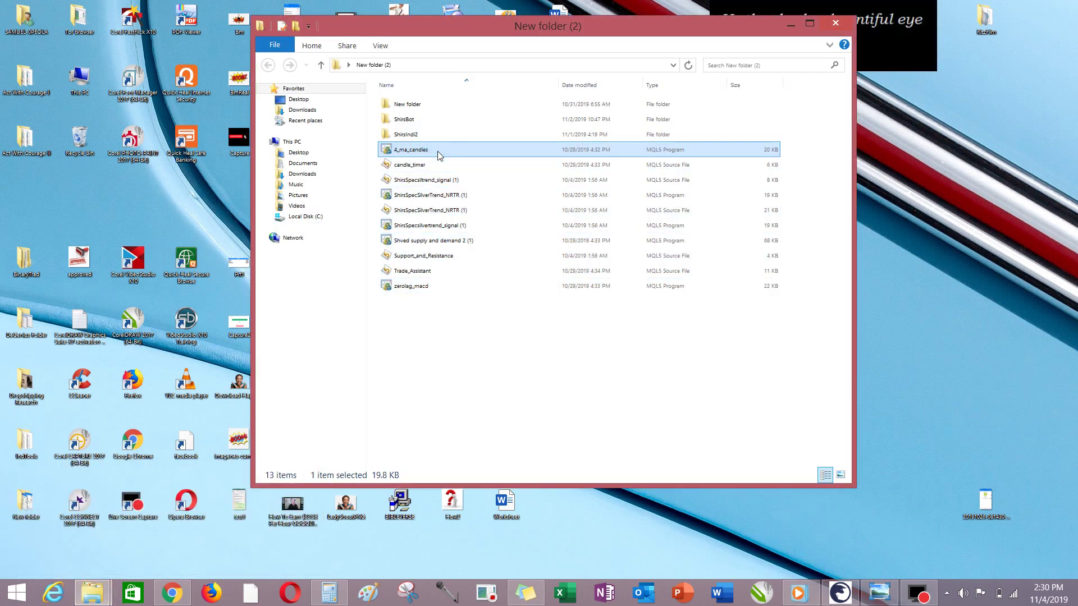
pyautogui.hotkey('shift', 'Down')
pyautogui.hotkey('shift', 'Down')
pyautogui.hotkey('shift', 'Down')
pyautogui.hotkey('shift', 'Down')
pyautogui.hotkey('shift', 'Down')
pyautogui.hotkey('shift', 'Down')
pyautogui.hotkey('shift', 'Down')
pyautogui.hotkey('shift', 'Down')
pyautogui.hotkey('shift', 'Down')
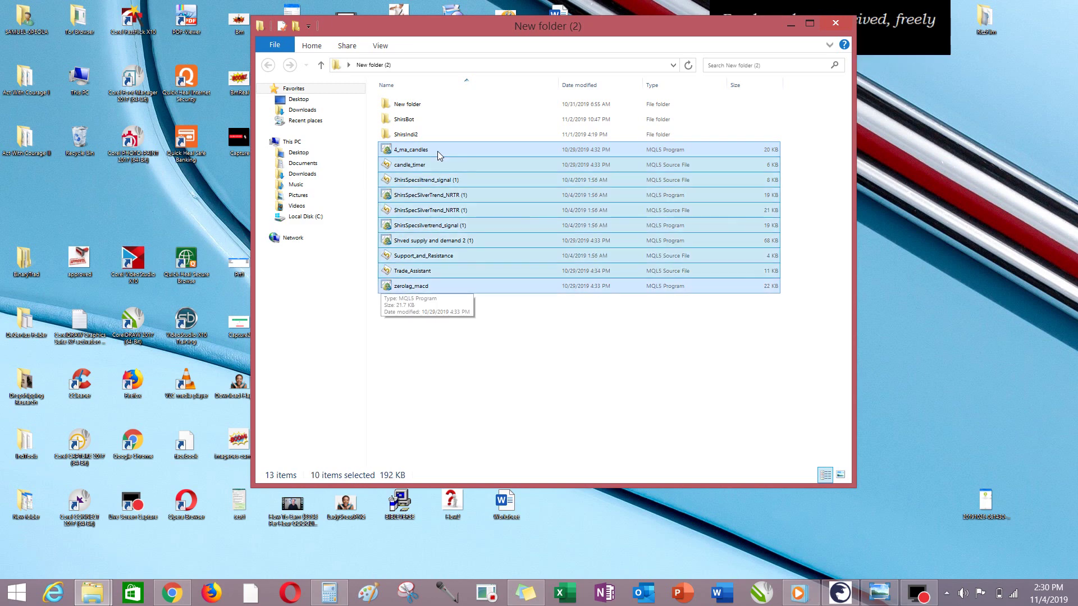
pyautogui.click(792, 28)
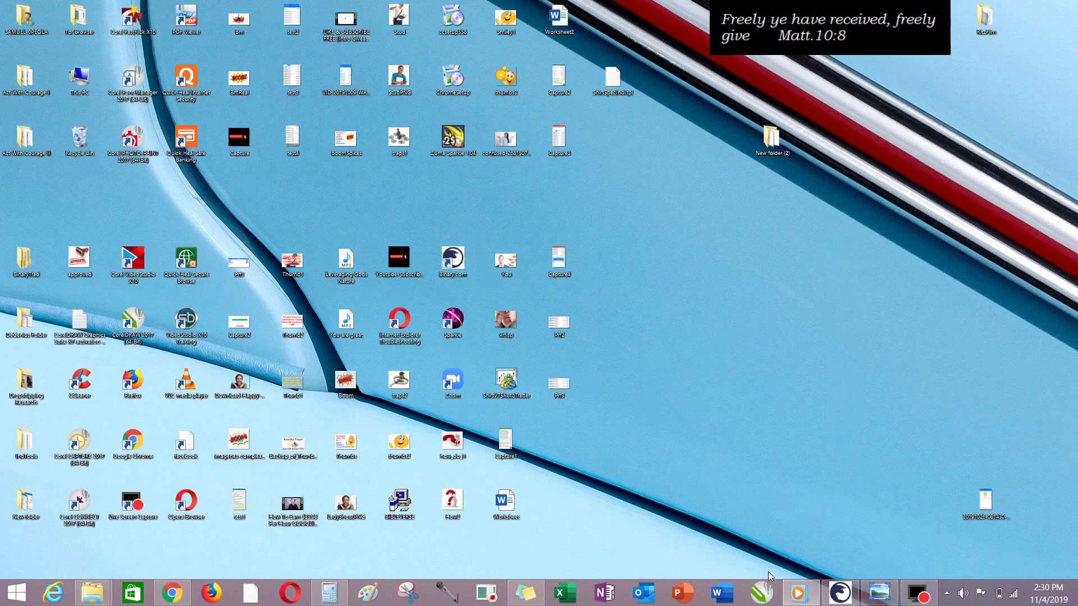
# Step: Switch back to the MetaTrader terminal, open its data folder, and go to the Indicators folder inside MQL5
pyautogui.click(840, 593)
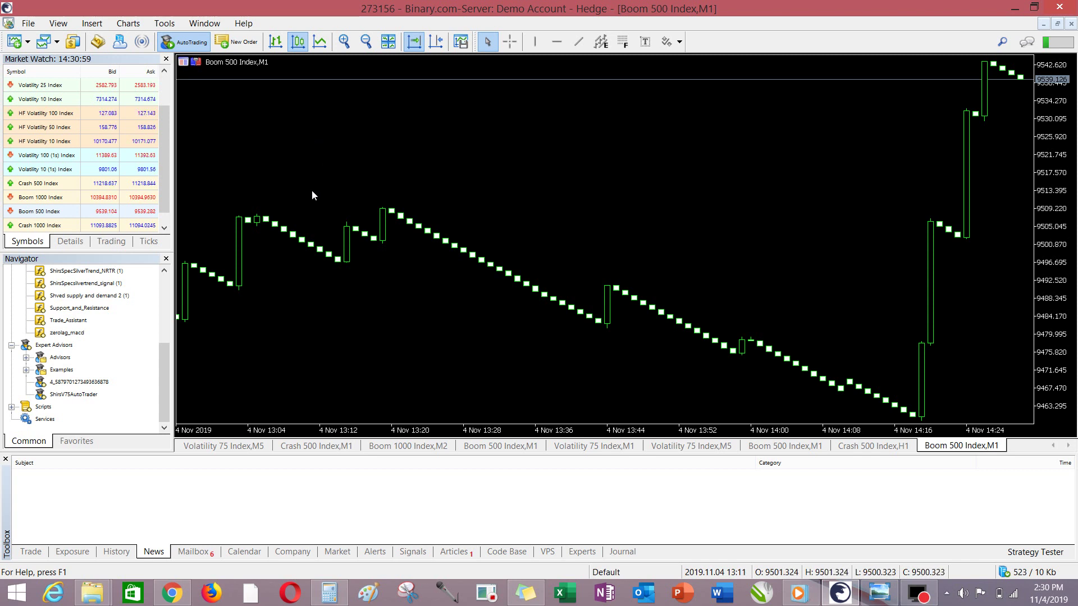
pyautogui.click(27, 25)
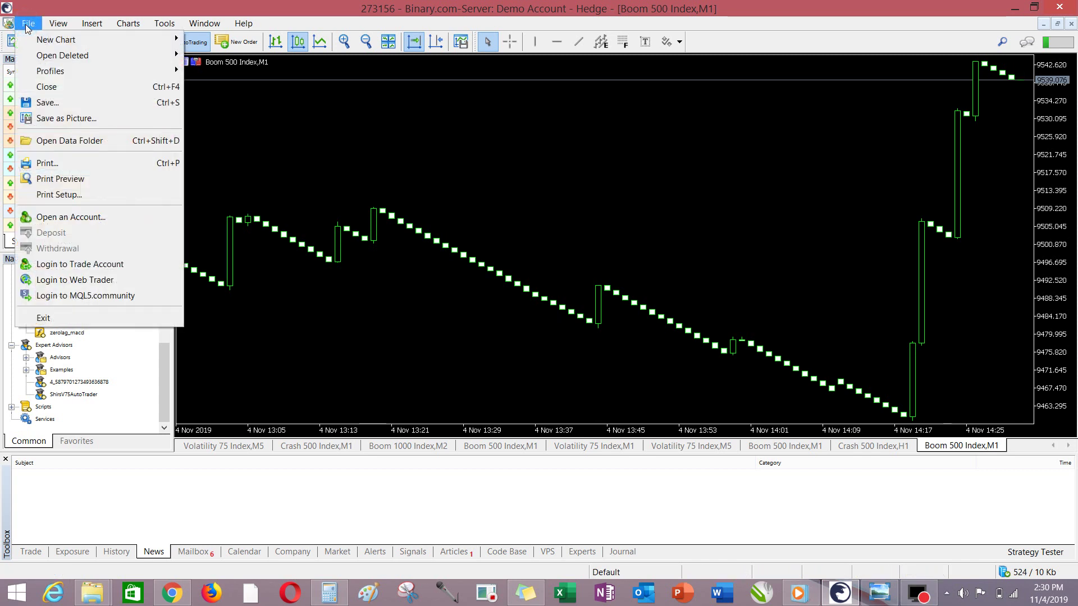
pyautogui.click(67, 143)
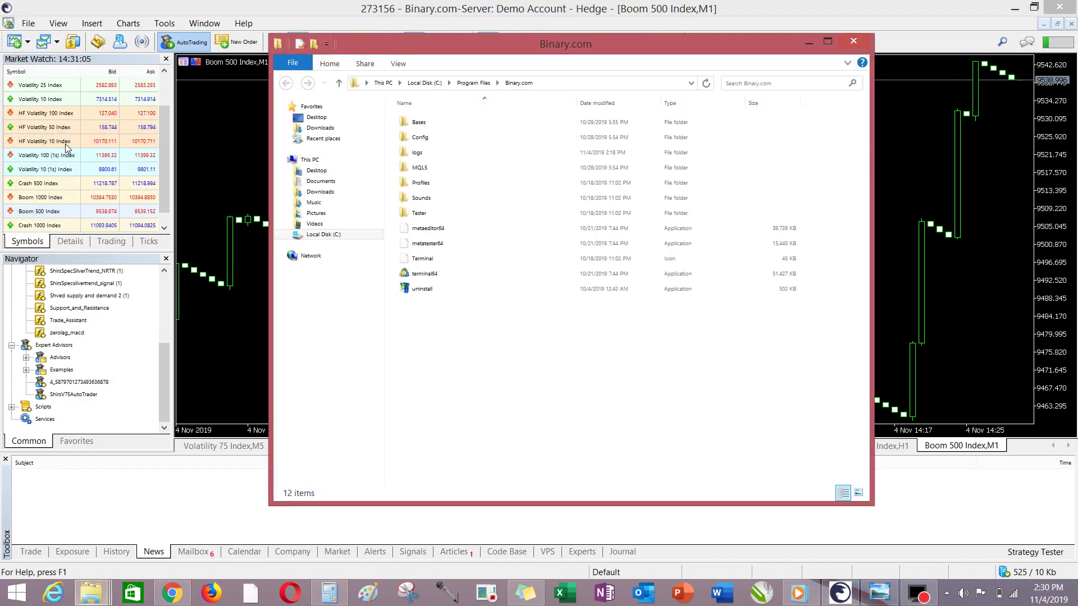
pyautogui.click(431, 169)
pyautogui.doubleClick(430, 169)
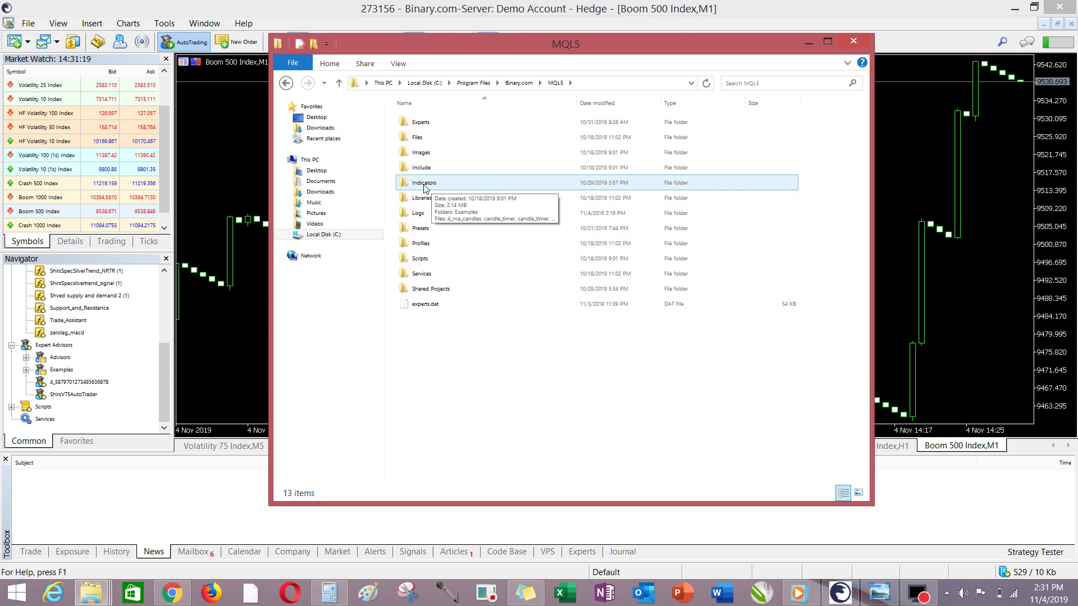
pyautogui.doubleClick(424, 183)
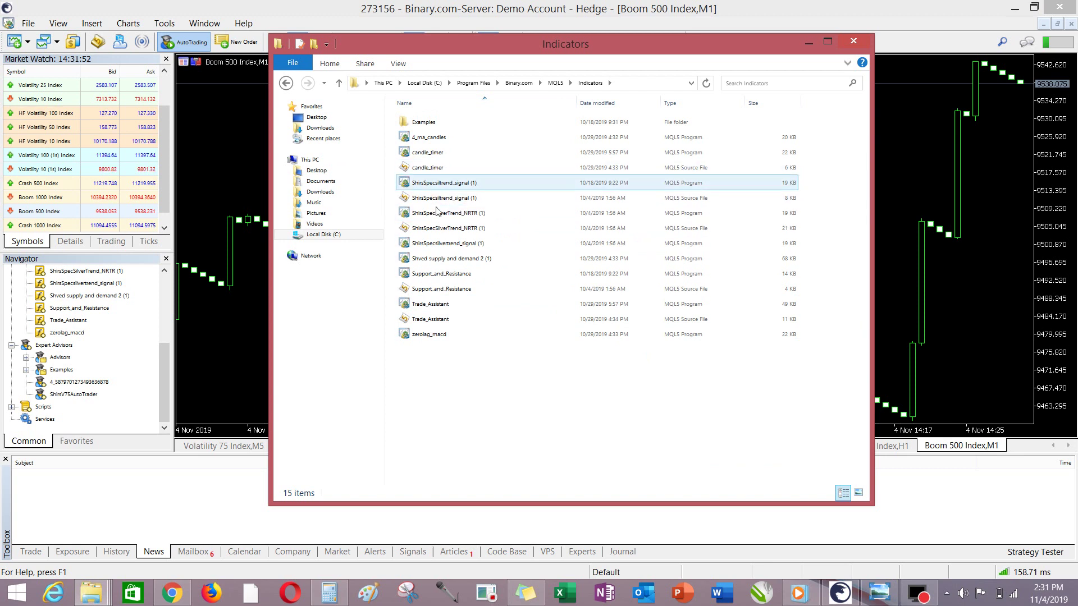
# Step: Paste the copied indicator files into the MQL5 Indicators folder and close the folder window
pyautogui.rightClick(496, 376)
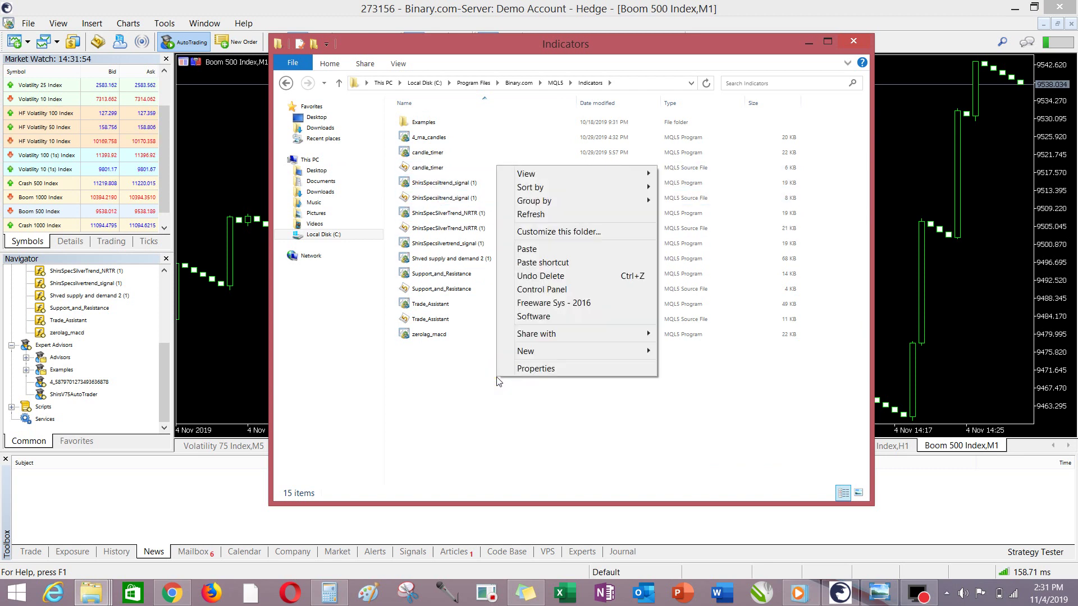
pyautogui.click(541, 249)
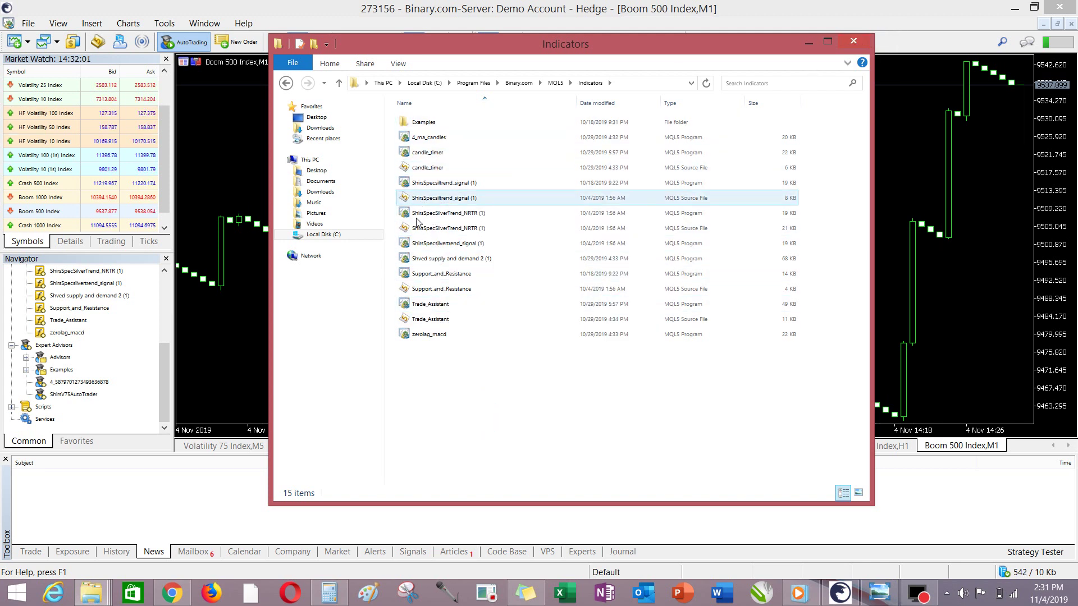
pyautogui.click(854, 42)
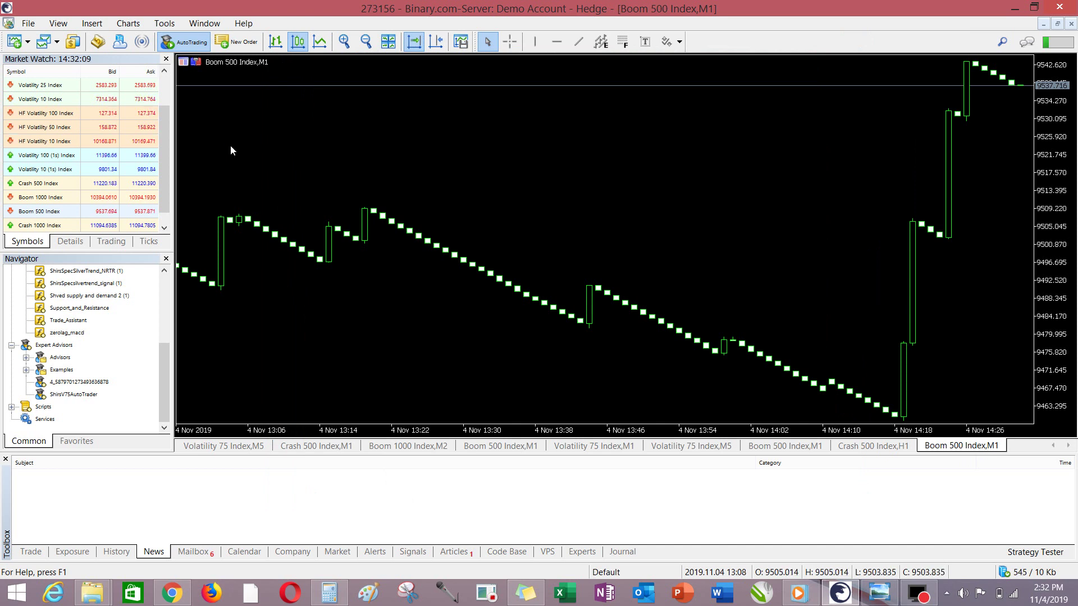
# Step: Add the custom indicator ShirsSpecSilverTrend_NRTR (1), listed between RVI and StdDev, to the Boom 500 Index M1 chart with its default settings
pyautogui.click(93, 25)
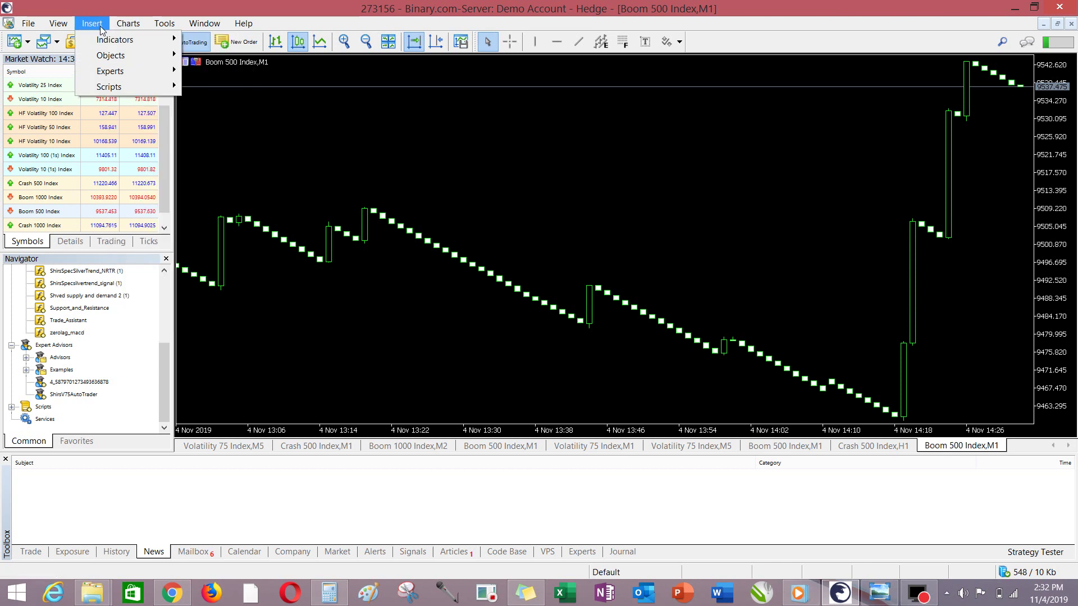
pyautogui.moveTo(104, 44)
pyautogui.moveTo(231, 189)
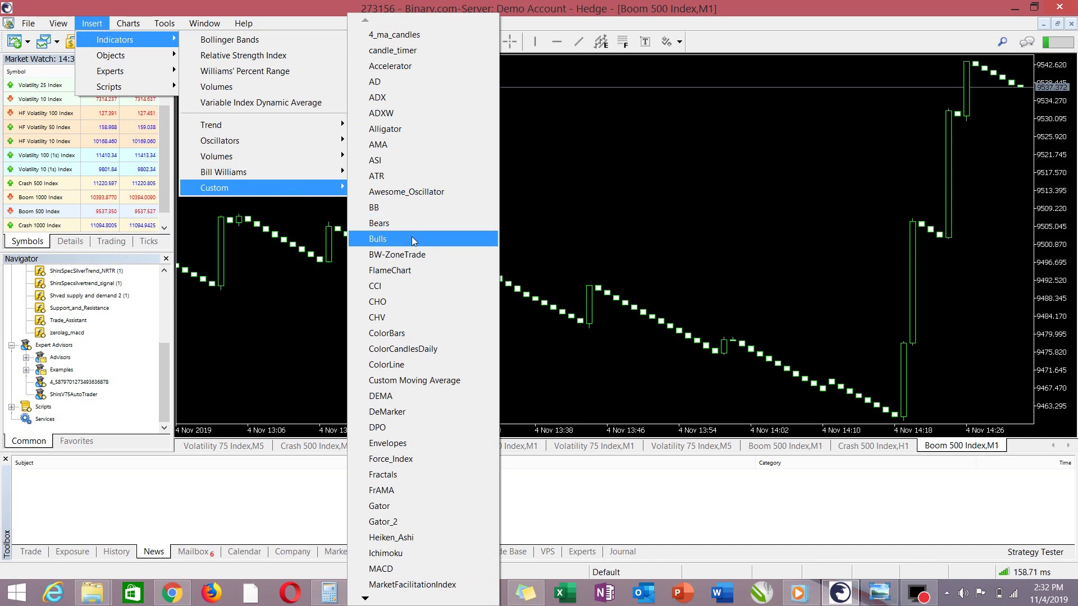
pyautogui.press('Down')
pyautogui.press('Down')
pyautogui.press('Down')
pyautogui.press('Down')
pyautogui.press('Down')
pyautogui.press('Down')
pyautogui.press('Down')
pyautogui.press('Down')
pyautogui.press('Down')
pyautogui.press('Down')
pyautogui.press('Down')
pyautogui.press('Down')
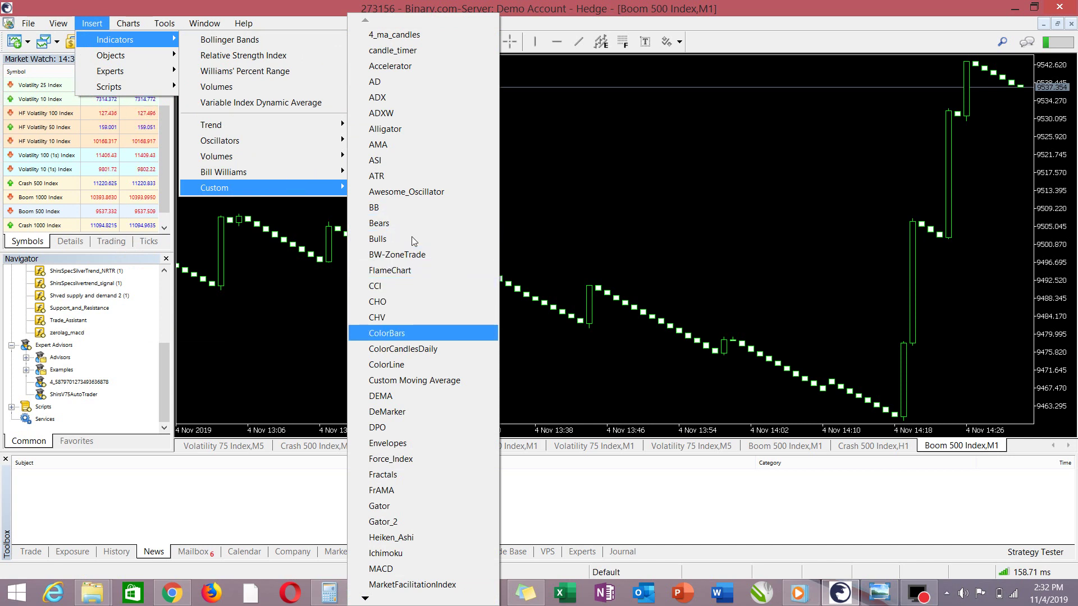
pyautogui.press('Down')
pyautogui.press('Down')
pyautogui.press('Down')
pyautogui.press('Down')
pyautogui.press('Down')
pyautogui.press('Down')
pyautogui.press('Down')
pyautogui.press('Down')
pyautogui.press('Down')
pyautogui.press('Down')
pyautogui.press('Down')
pyautogui.press('Down')
pyautogui.press('Down')
pyautogui.press('Down')
pyautogui.press('Down')
pyautogui.press('Down')
pyautogui.press('Down')
pyautogui.press('Down')
pyautogui.press('Down')
pyautogui.press('Down')
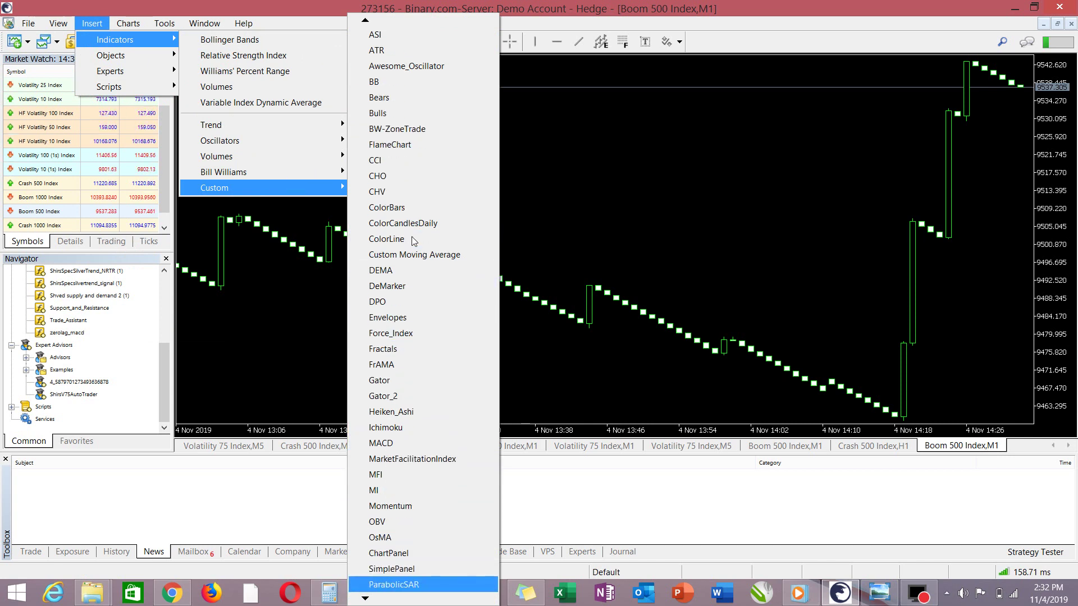
pyautogui.press('Down')
pyautogui.press('Down')
pyautogui.press('Down')
pyautogui.press('Down')
pyautogui.press('Down')
pyautogui.press('Down')
pyautogui.press('Down')
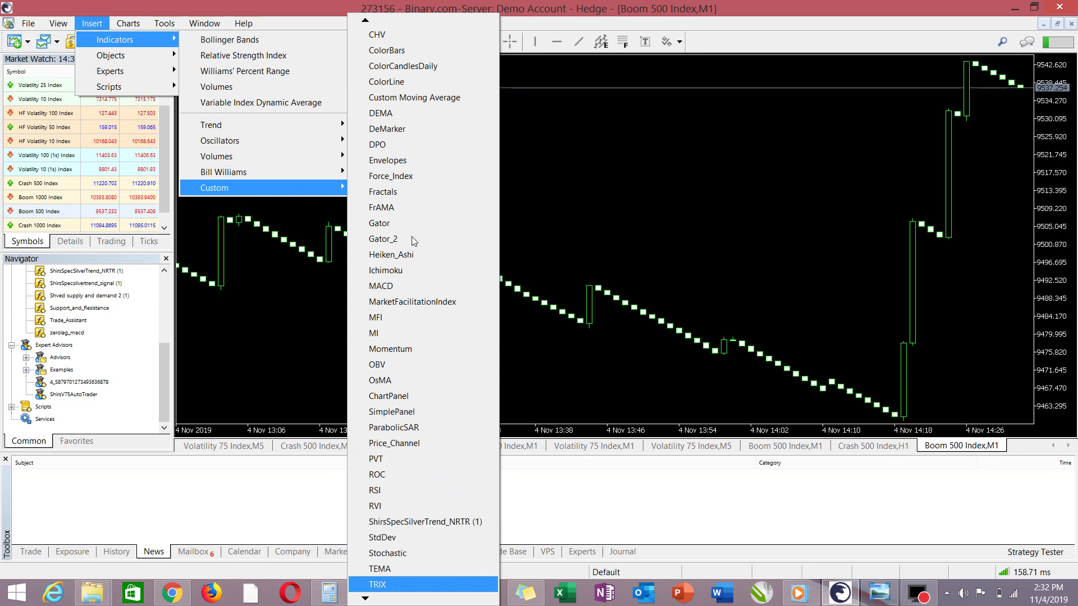
pyautogui.click(457, 522)
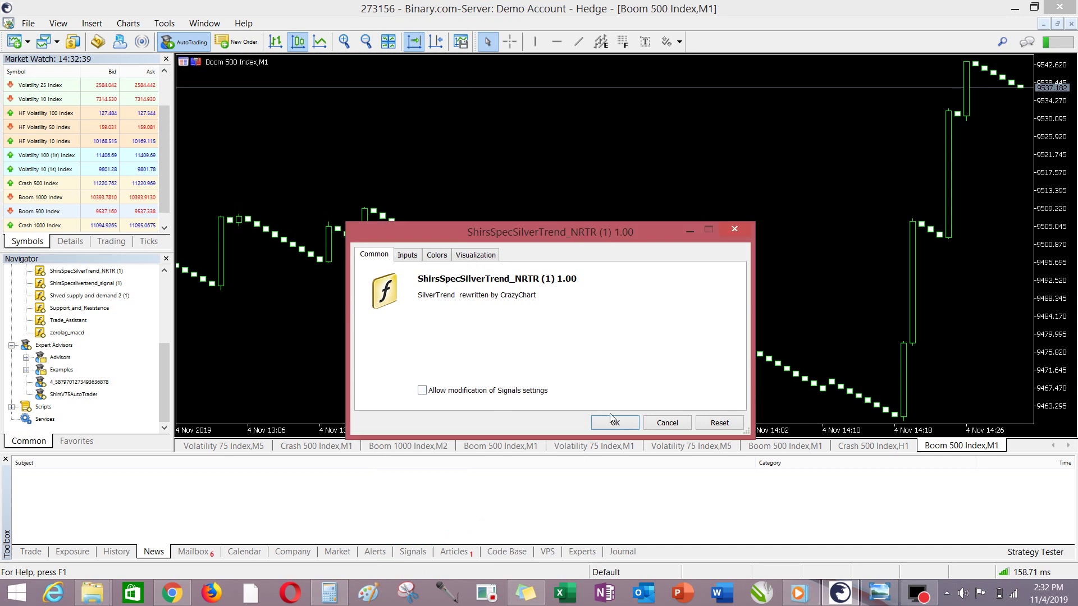
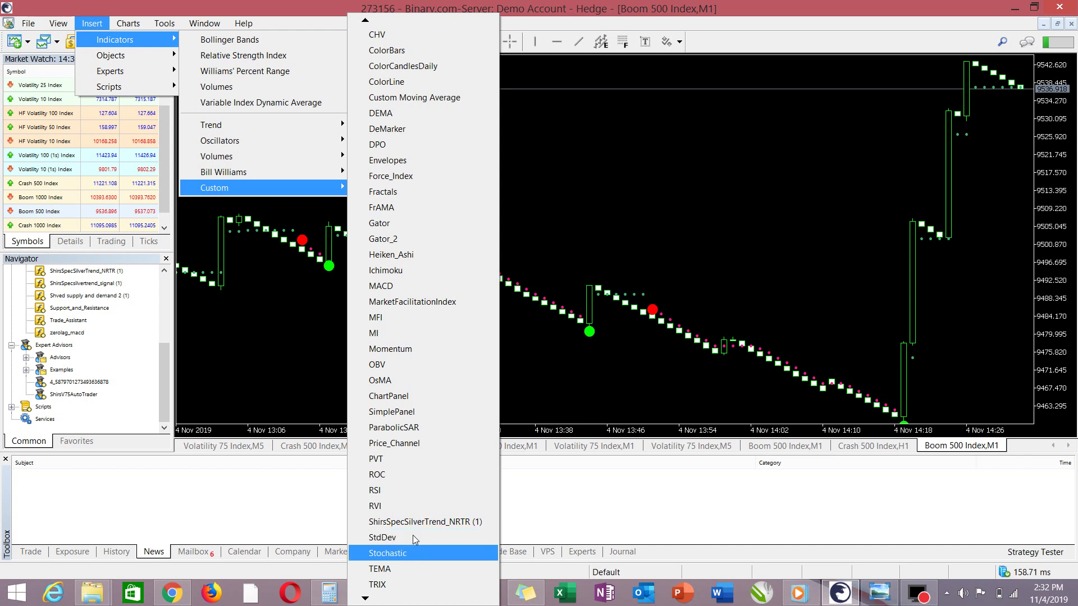
# Step: Add the custom indicator ShirsSpecsiltrend_signal (1) to the Boom 500 Index M1 chart with its default settings
pyautogui.press('Down')
pyautogui.press('Down')
pyautogui.press('Down')
pyautogui.press('Down')
pyautogui.press('Down')
pyautogui.press('Down')
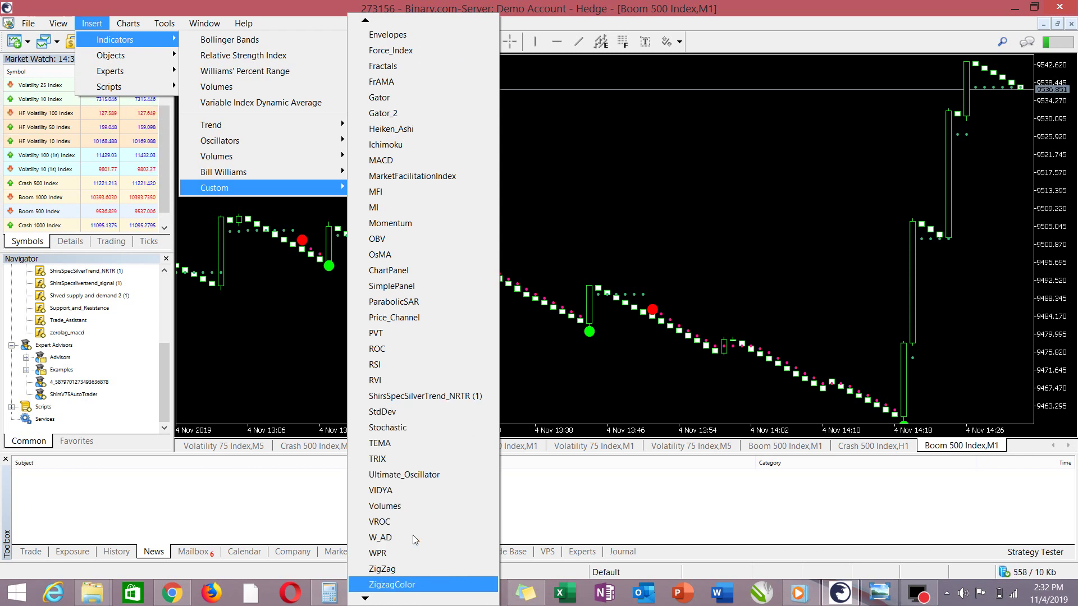
pyautogui.press('Down')
pyautogui.press('Down')
pyautogui.press('Down')
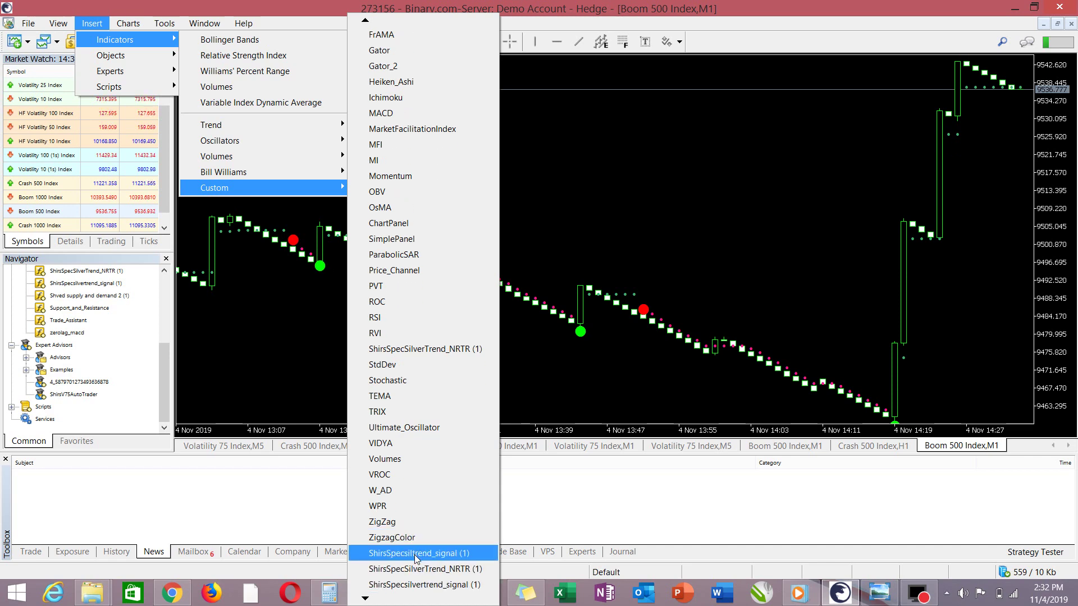
pyautogui.click(417, 554)
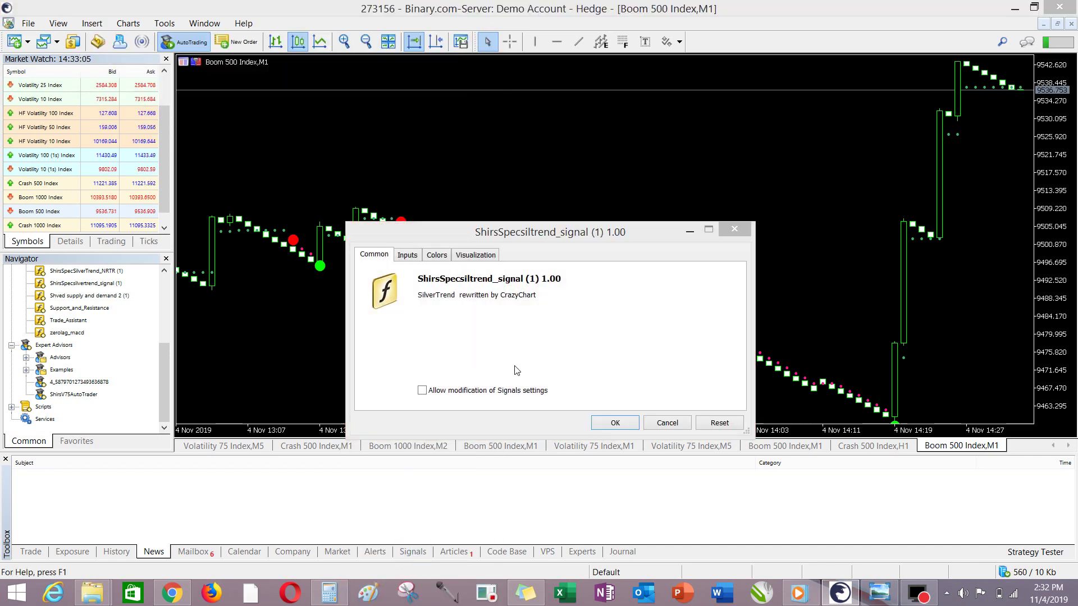
pyautogui.click(615, 423)
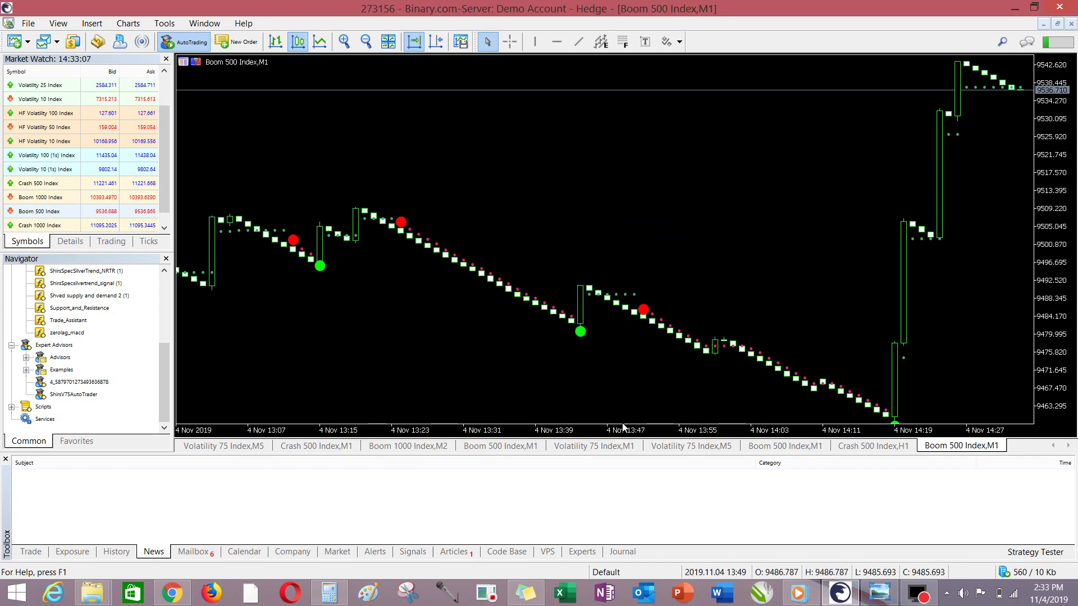
# Step: Add the second ShirsSpecSilverTrend_NRTR (1) custom indicator, listed just below ShirsSpecsiltrend_signal (1), to the chart with its default settings
pyautogui.click(91, 24)
pyautogui.moveTo(112, 39)
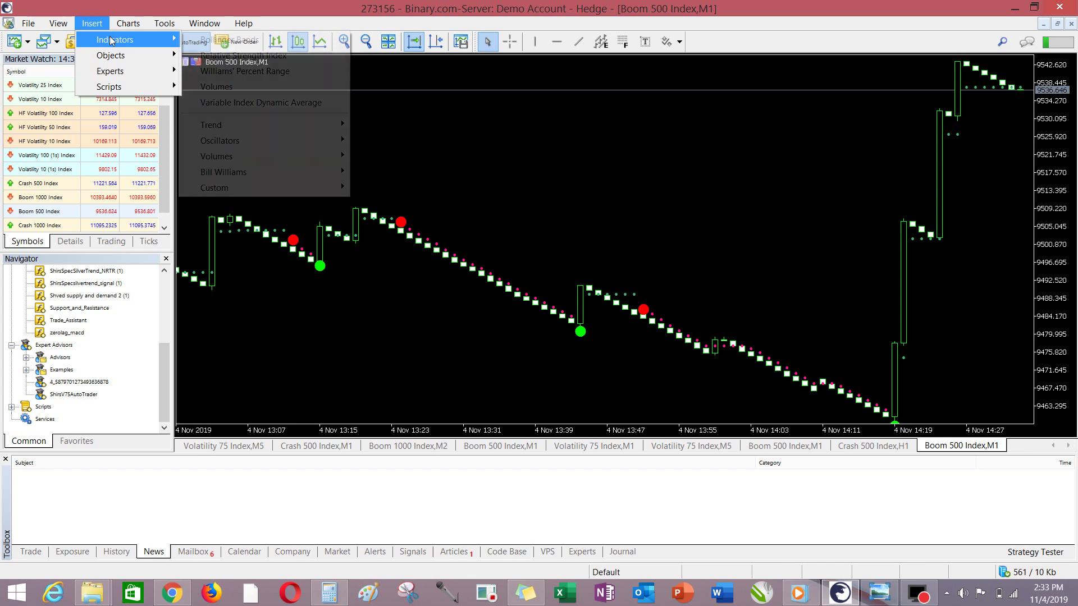
pyautogui.moveTo(209, 185)
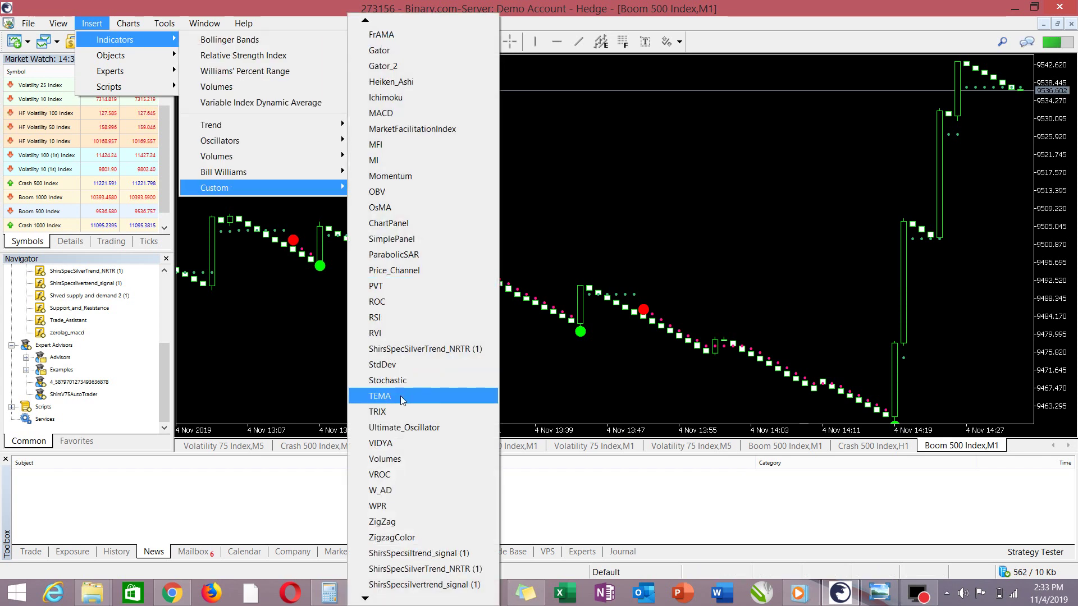
pyautogui.click(417, 570)
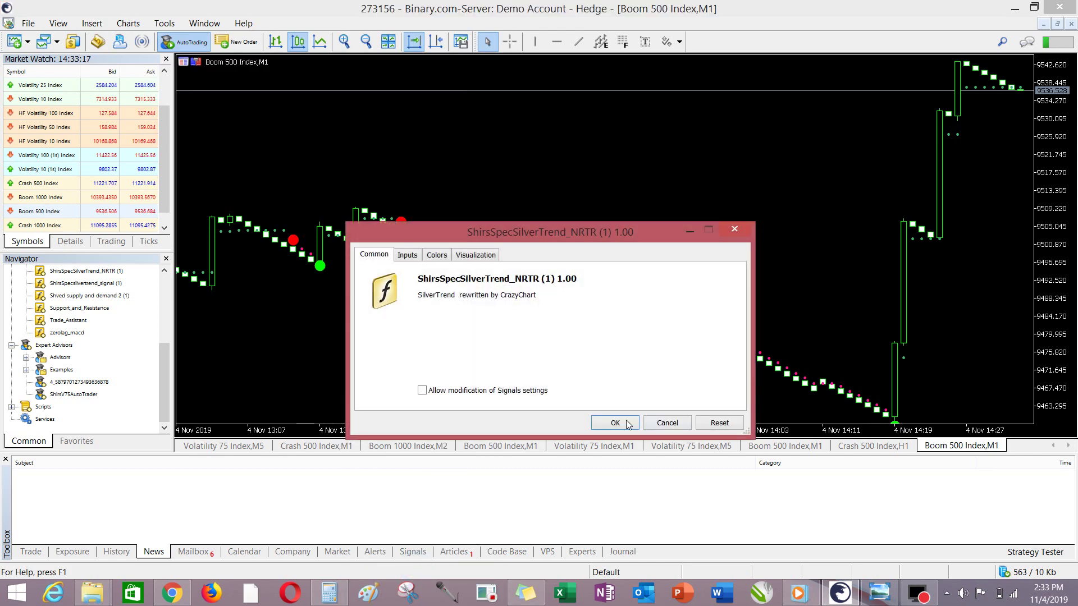
pyautogui.click(624, 428)
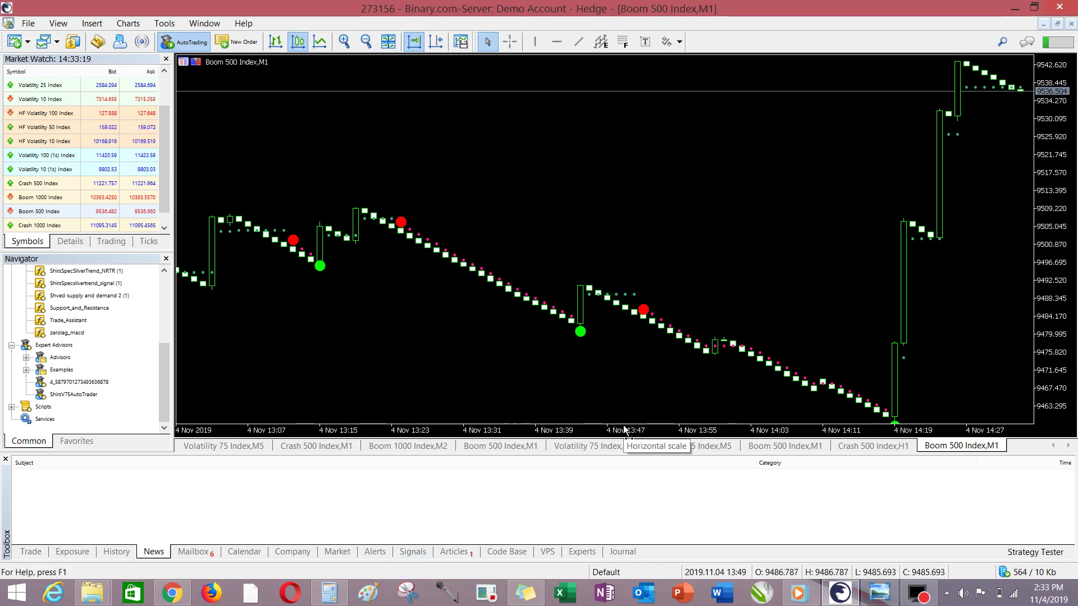
# Step: Add the custom indicator ShirsSpecsilvertrend_signal (1) to the Boom 500 Index M1 chart with its default settings
pyautogui.click(102, 22)
pyautogui.moveTo(105, 40)
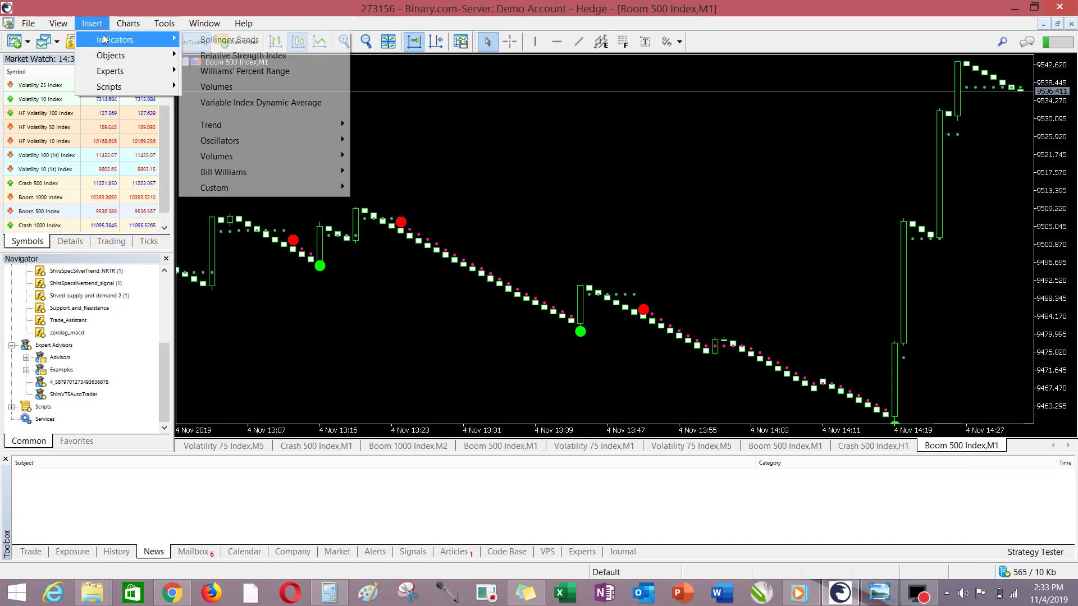
pyautogui.moveTo(274, 189)
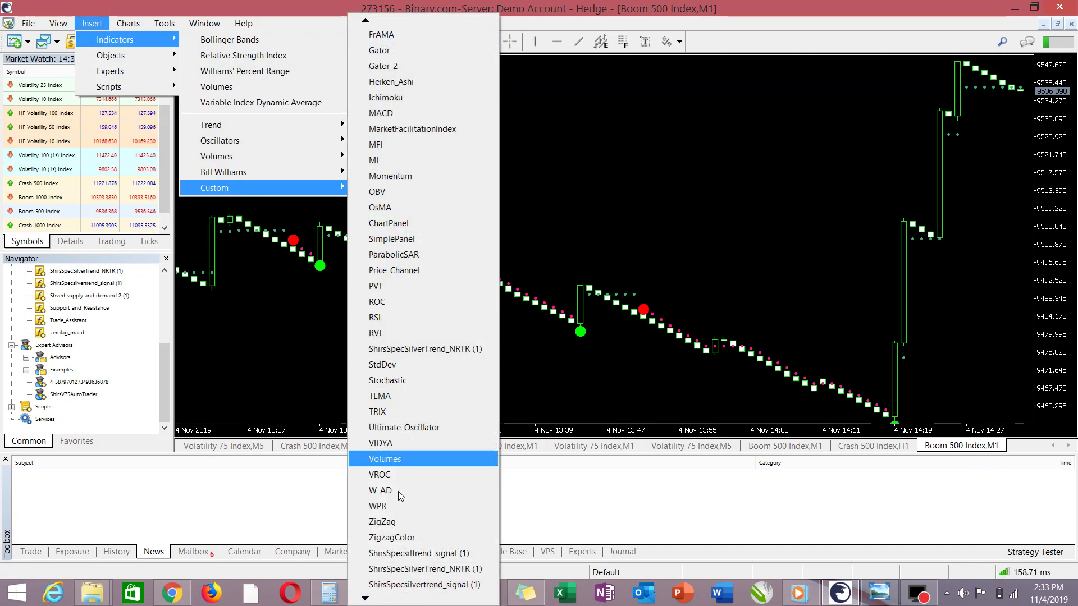
pyautogui.click(416, 586)
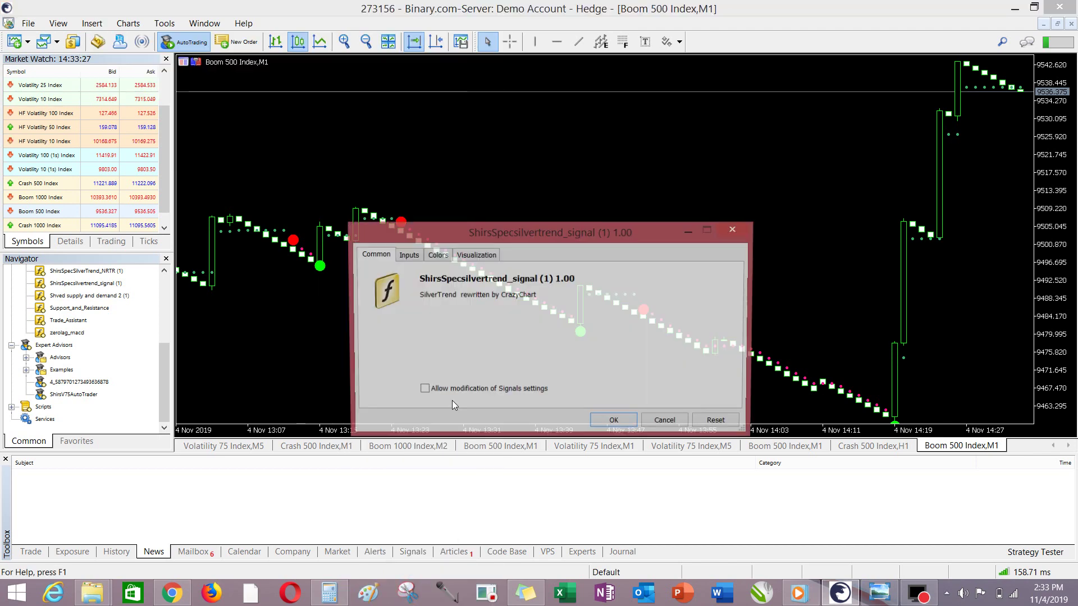
pyautogui.click(612, 427)
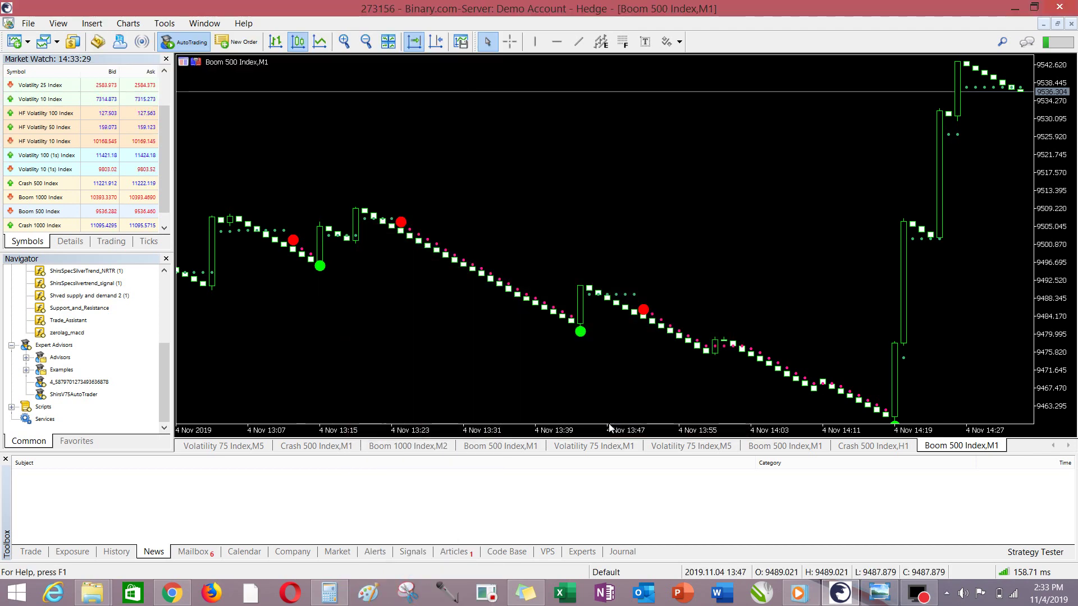
# Step: Add the custom indicator Shved supply and demand 2 (1) to the Boom 500 Index M1 chart with its default settings
pyautogui.click(88, 23)
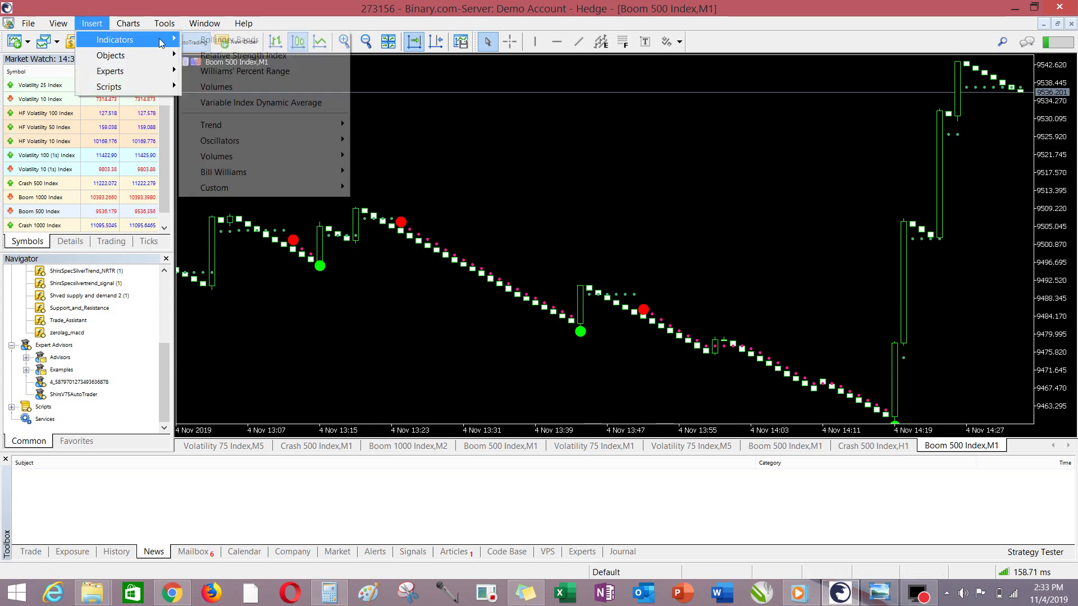
pyautogui.click(284, 194)
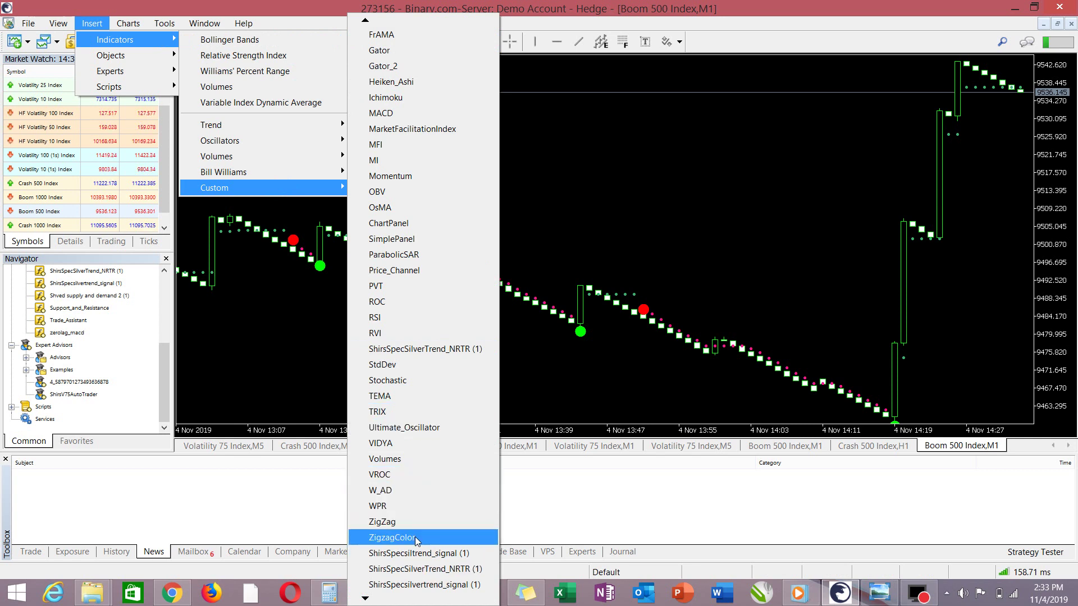
pyautogui.press('Down')
pyautogui.press('Down')
pyautogui.press('Down')
pyautogui.press('Down')
pyautogui.press('Down')
pyautogui.press('Up')
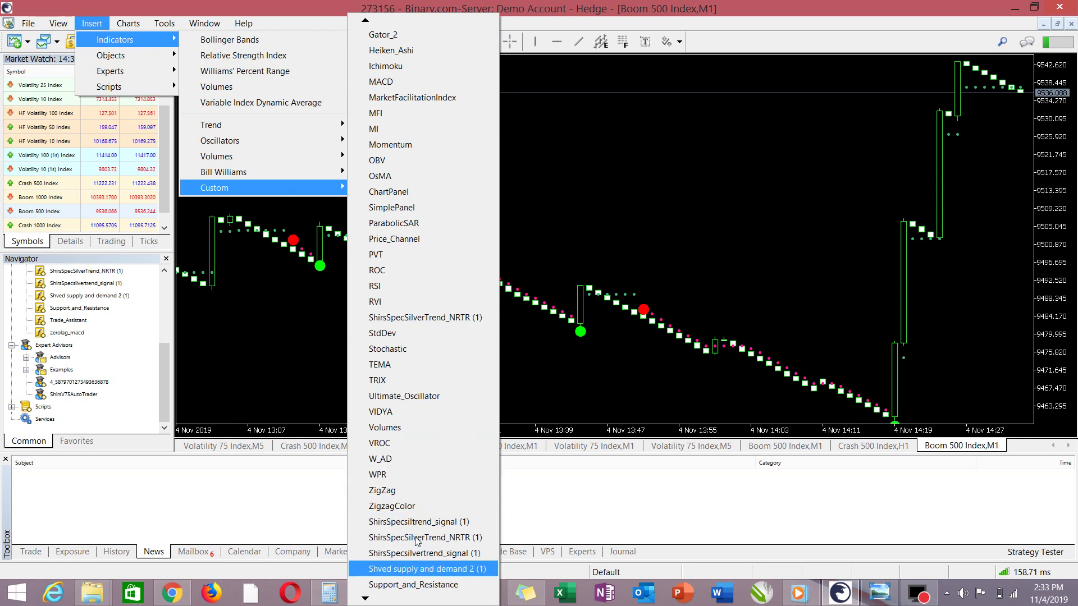
pyautogui.click(432, 570)
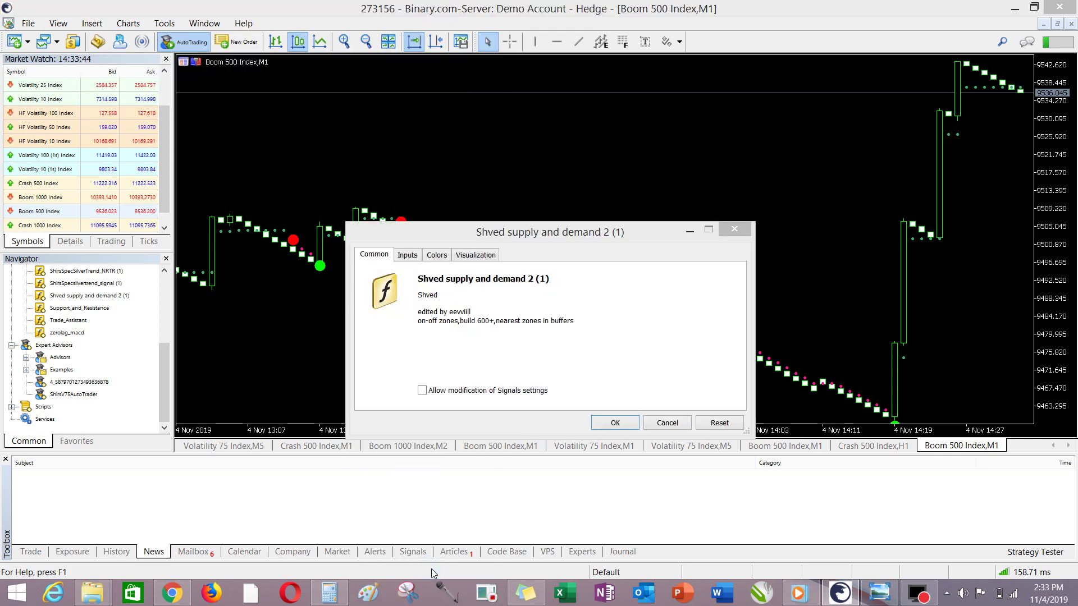
pyautogui.click(616, 423)
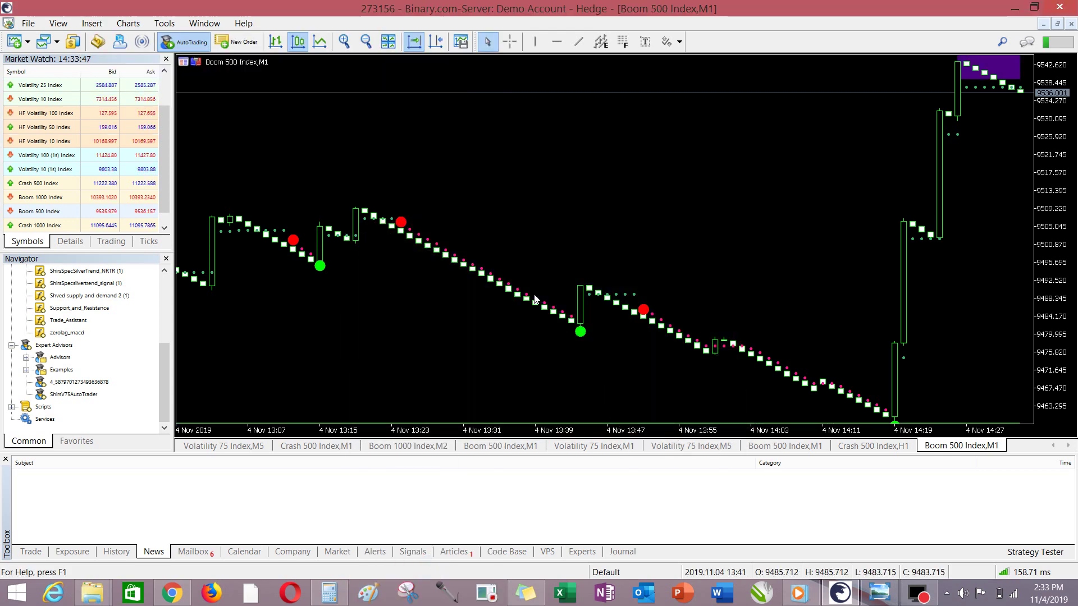
# Step: Add the custom indicator Support_and_Resistance to the Boom 500 Index M1 chart, keeping its red and blue lines at width 2
pyautogui.click(89, 24)
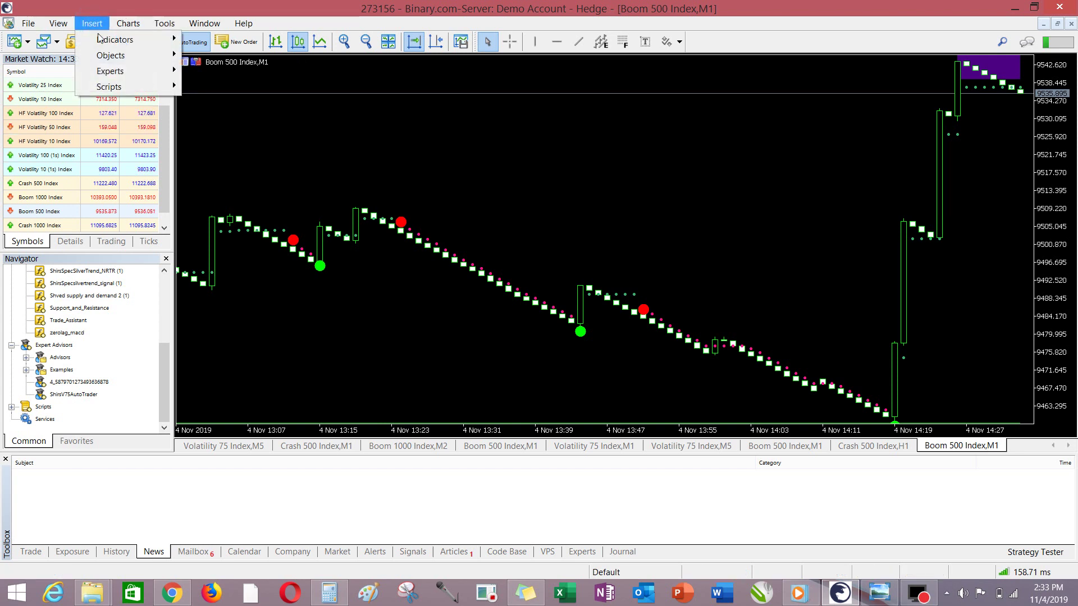
pyautogui.moveTo(113, 70)
pyautogui.moveTo(162, 89)
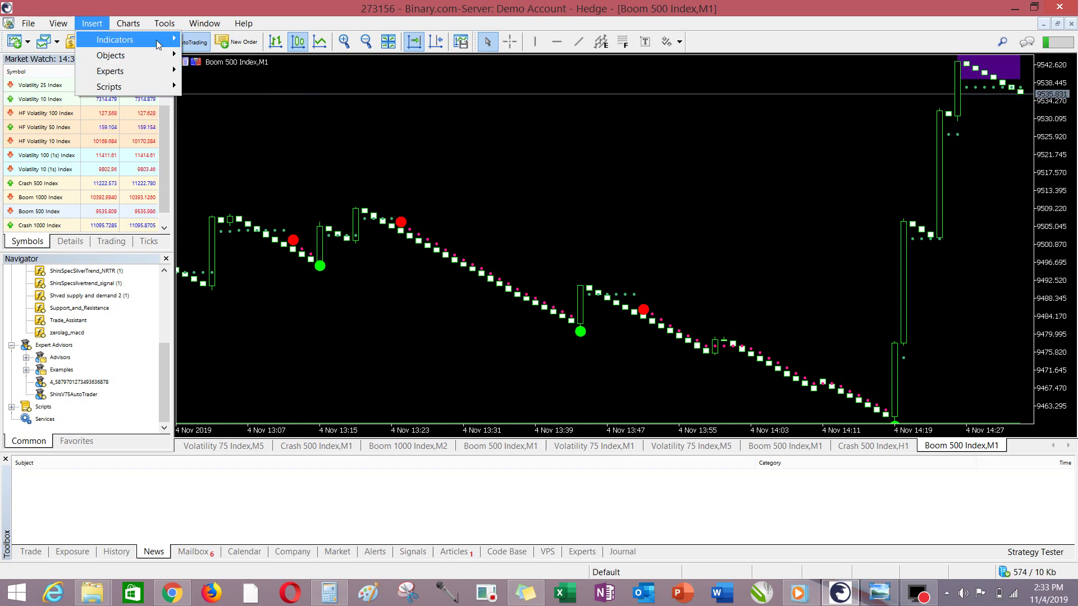
pyautogui.moveTo(134, 39)
pyautogui.moveTo(265, 189)
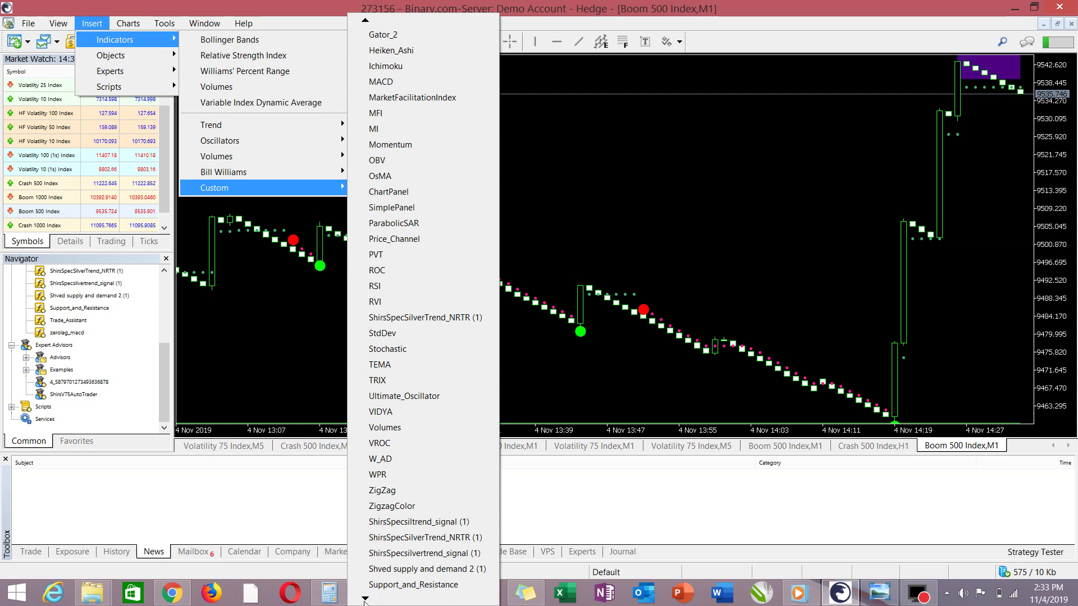
pyautogui.click(389, 584)
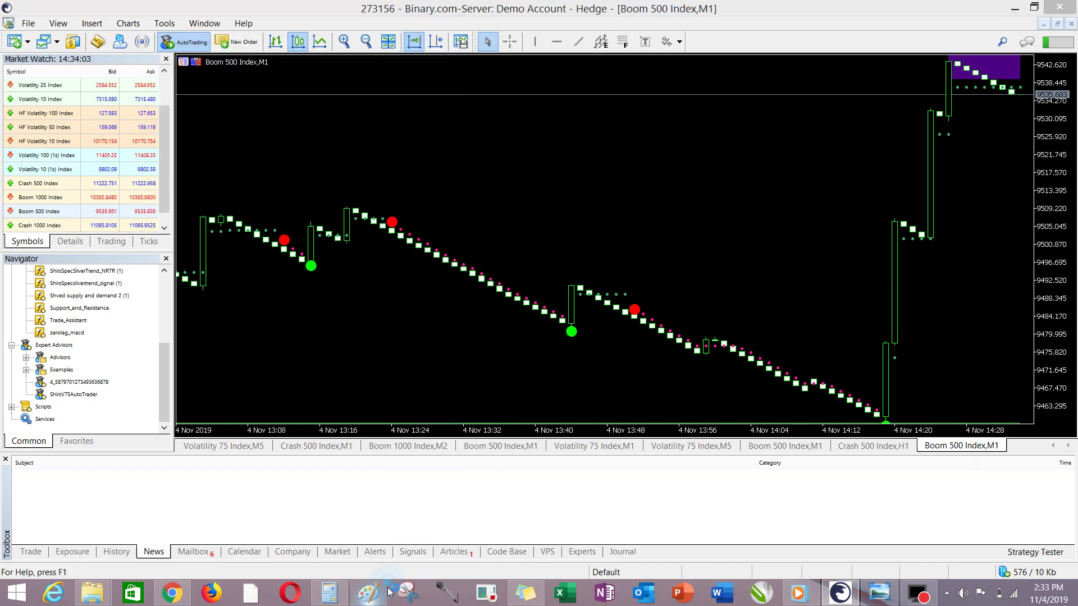
pyautogui.click(389, 588)
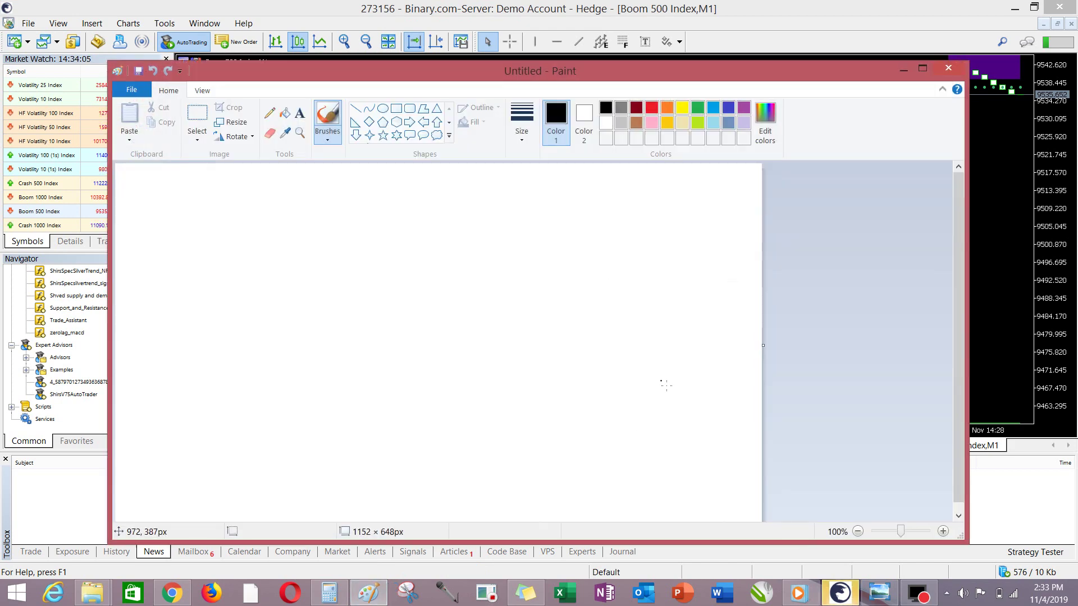
pyautogui.click(949, 67)
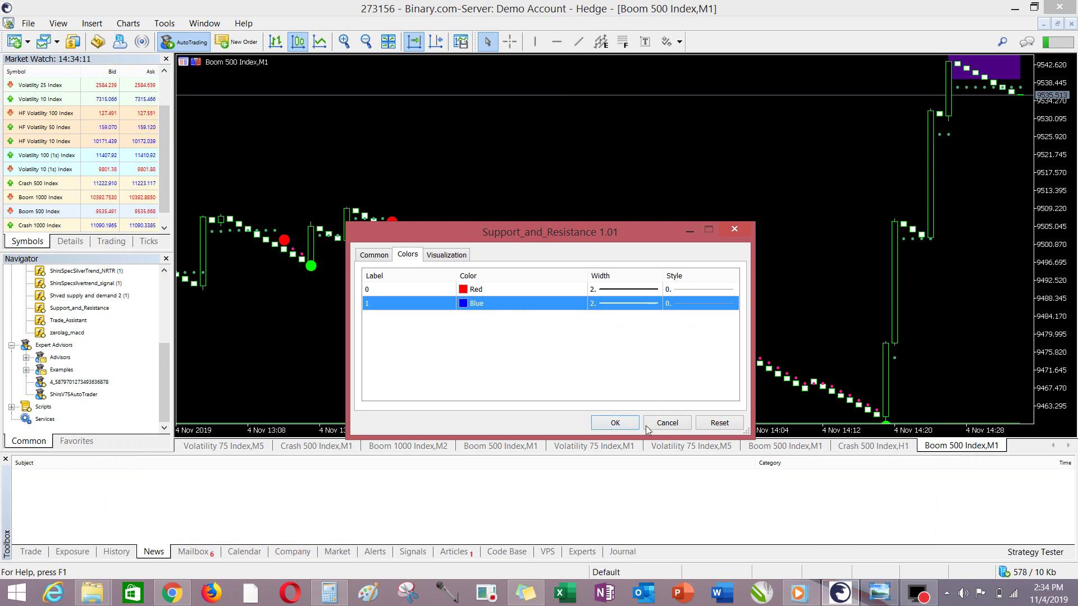
pyautogui.click(616, 423)
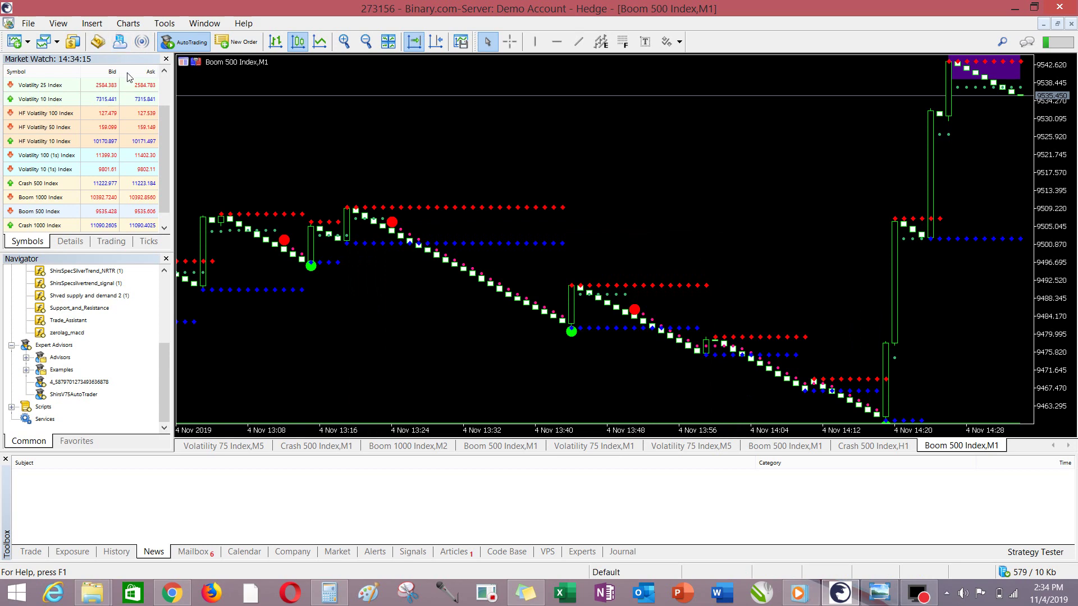
# Step: Add the custom indicator Trade_Assistant to the Boom 500 Index M1 chart with its default settings
pyautogui.click(91, 23)
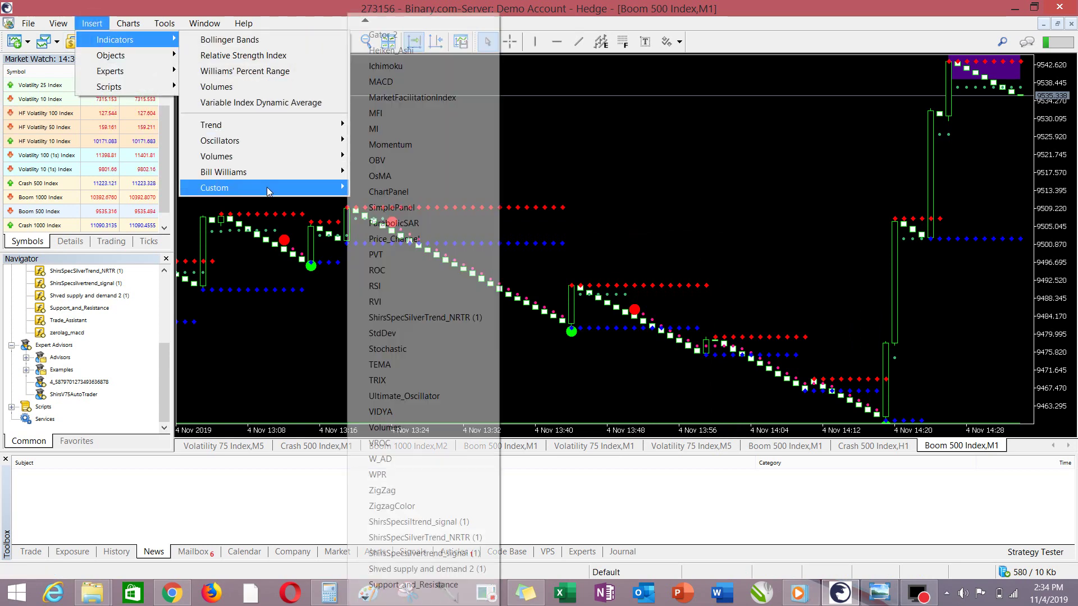
pyautogui.press('Down')
pyautogui.press('Down')
pyautogui.press('Down')
pyautogui.press('Down')
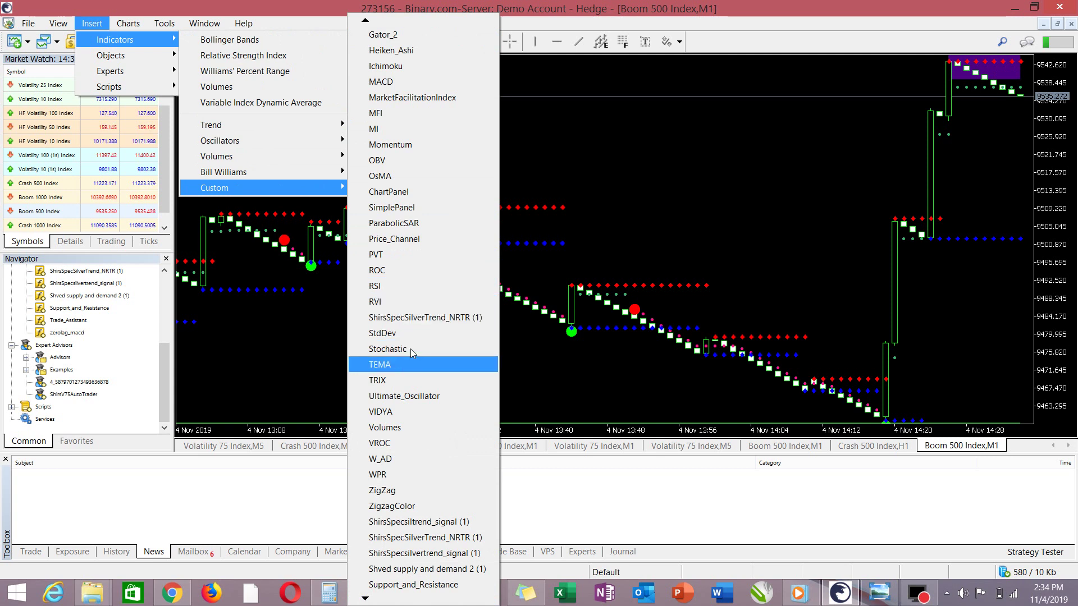
pyautogui.press('Down')
pyautogui.press('Down')
pyautogui.press('Down')
pyautogui.press('Down')
pyautogui.press('Down')
pyautogui.press('Down')
pyautogui.press('Down')
pyautogui.press('Down')
pyautogui.press('Down')
pyautogui.press('Down')
pyautogui.press('Down')
pyautogui.press('Down')
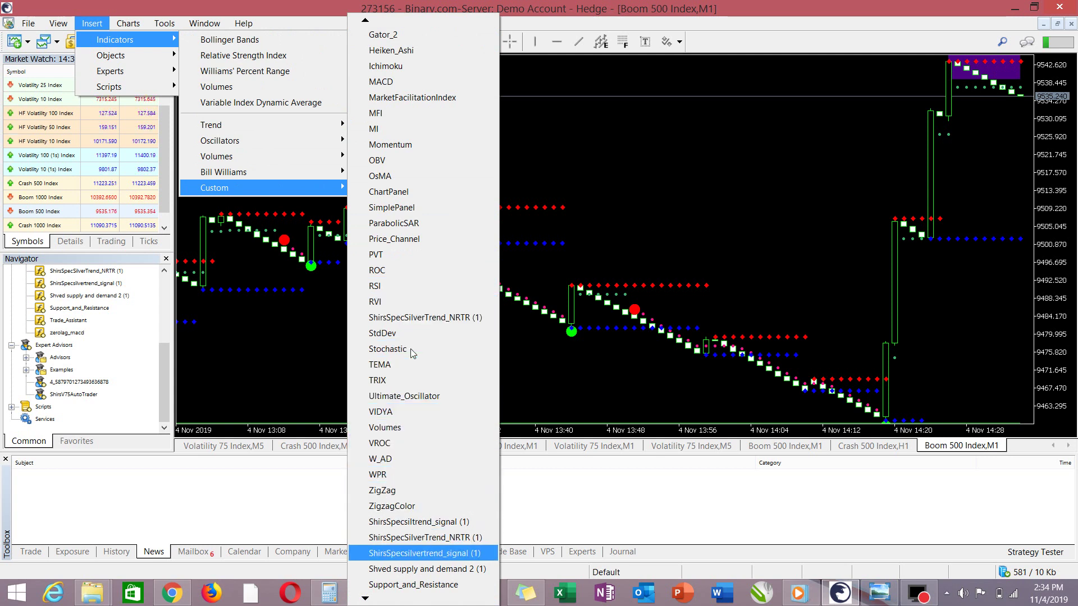
pyautogui.press('Down')
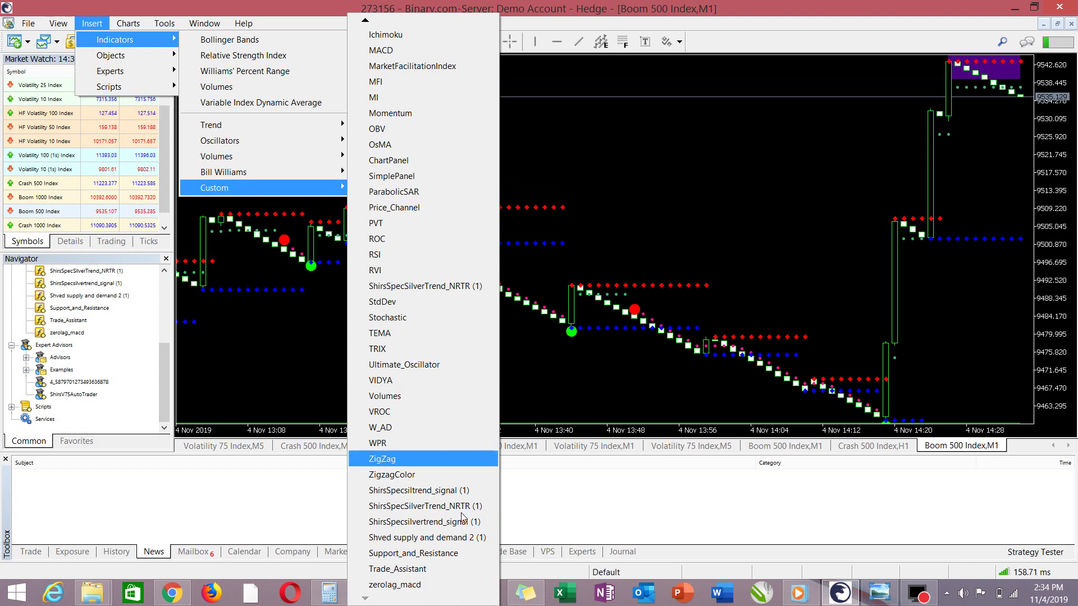
pyautogui.click(436, 570)
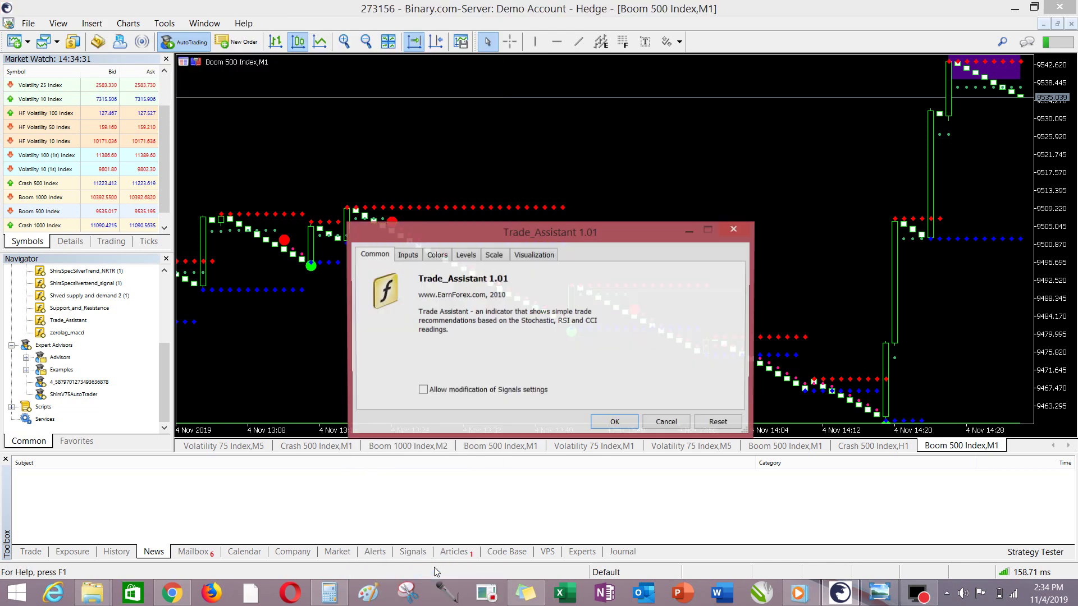
pyautogui.click(615, 424)
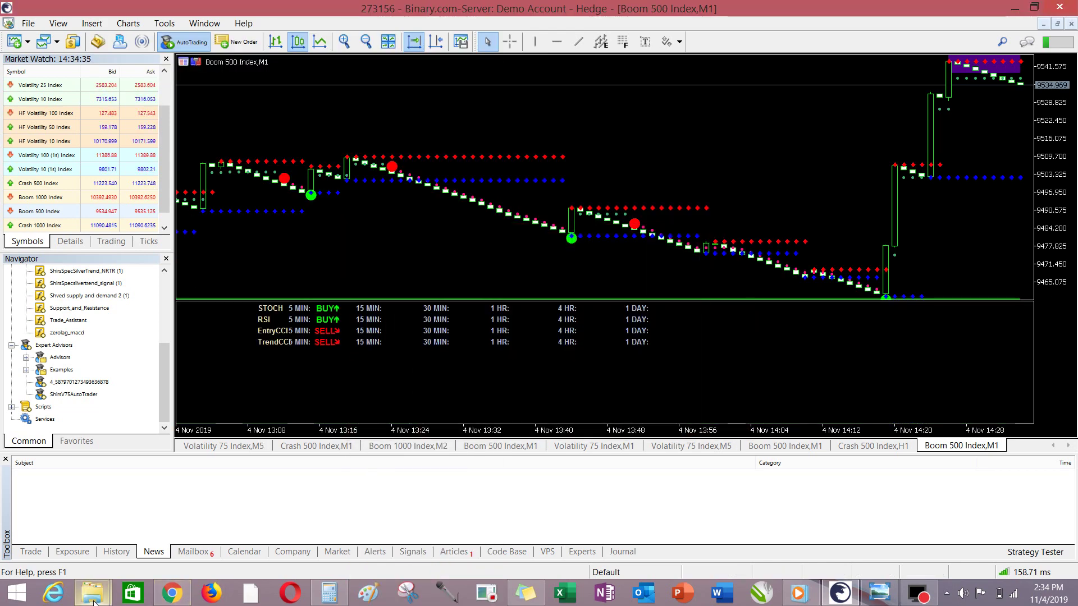
# Step: Check the list of indicator files in New folder (2) in File Explorer and minimize the folder window
pyautogui.moveTo(107, 591)
pyautogui.click(92, 534)
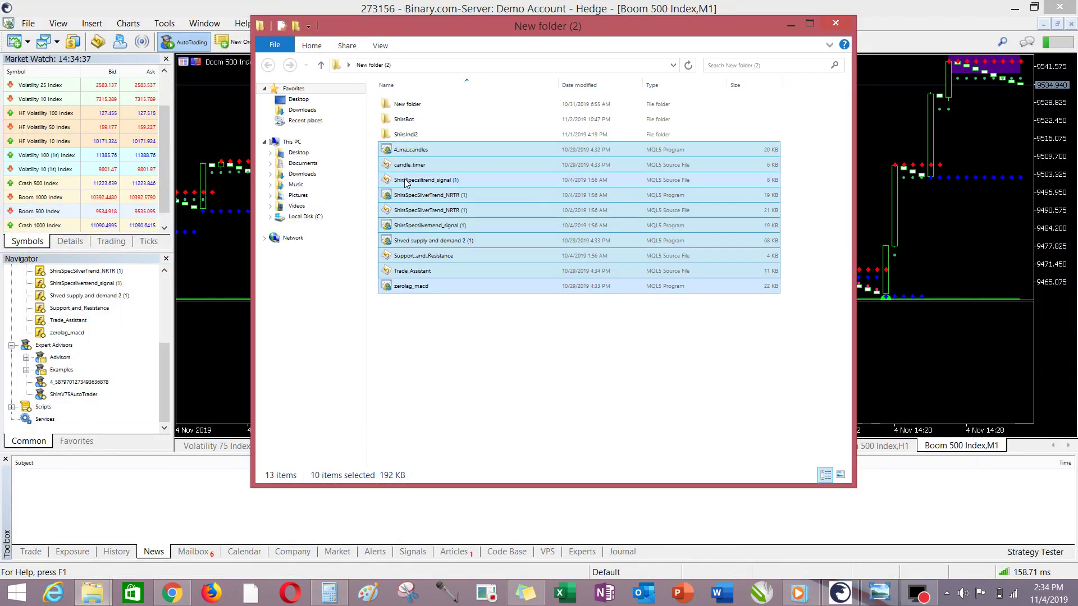
pyautogui.click(786, 26)
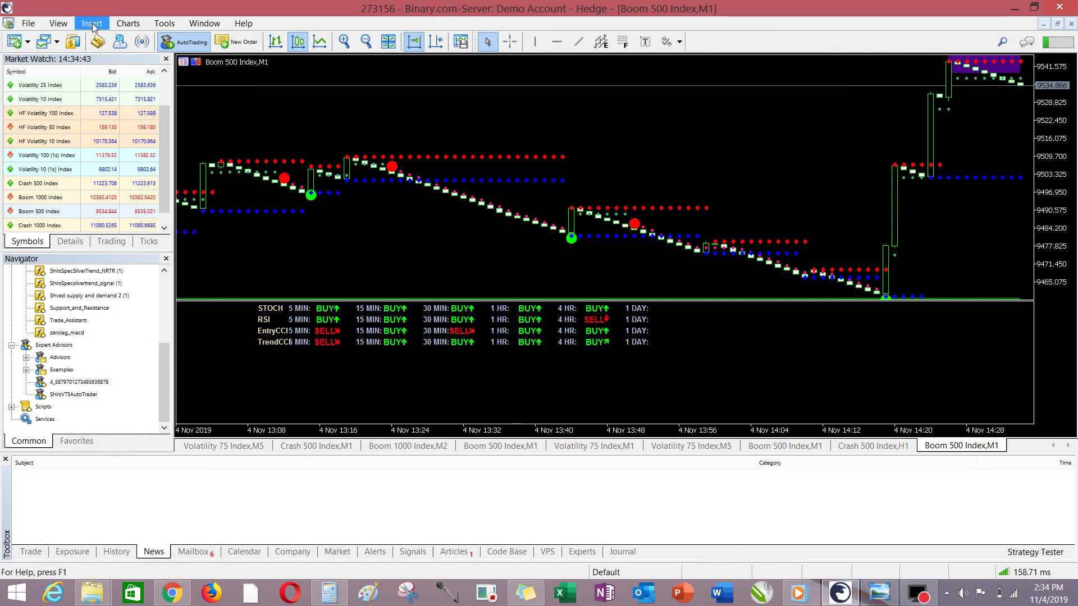
pyautogui.click(92, 24)
pyautogui.moveTo(205, 23)
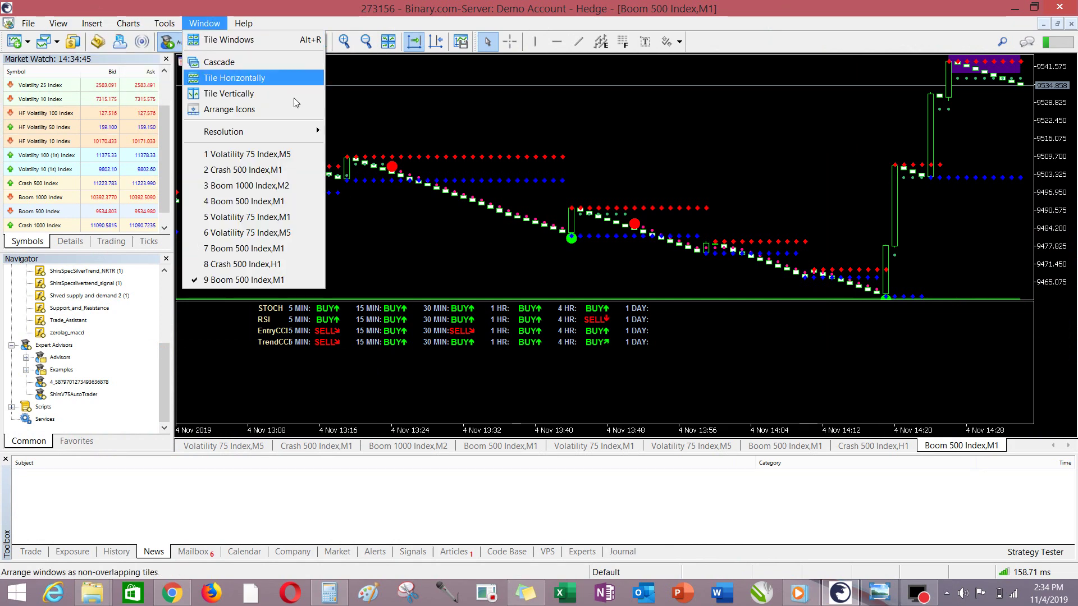
pyautogui.click(219, 62)
pyautogui.click(126, 26)
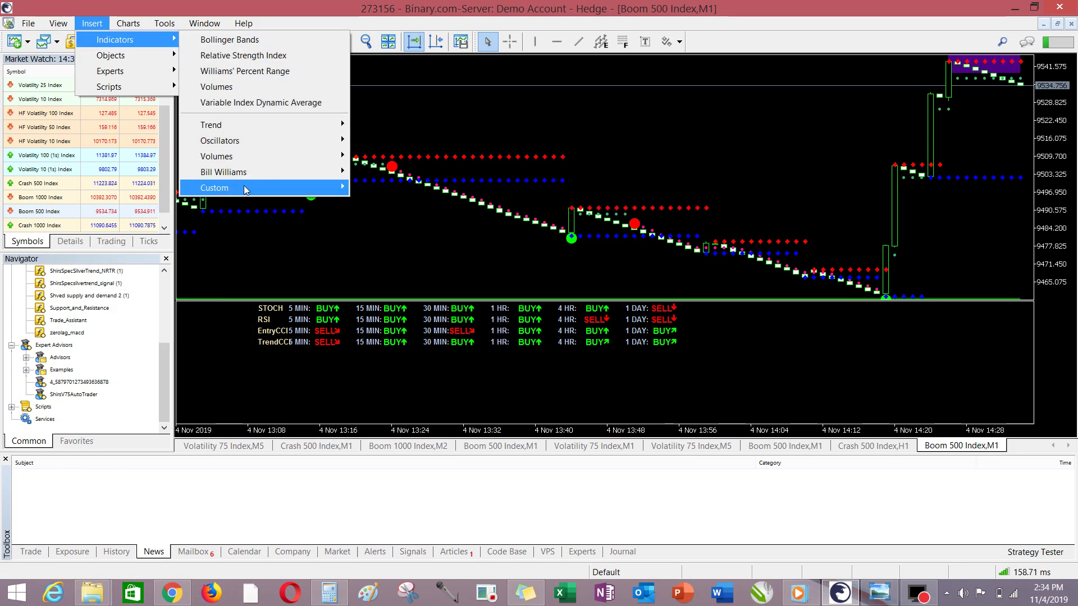
pyautogui.press('Down')
pyautogui.press('Down')
pyautogui.press('Down')
pyautogui.press('Down')
pyautogui.press('Down')
pyautogui.press('Down')
pyautogui.press('Down')
pyautogui.press('Down')
pyautogui.press('Down')
pyautogui.press('Down')
pyautogui.press('Down')
pyautogui.press('Down')
pyautogui.press('Down')
pyautogui.press('Down')
pyautogui.press('Down')
pyautogui.press('Down')
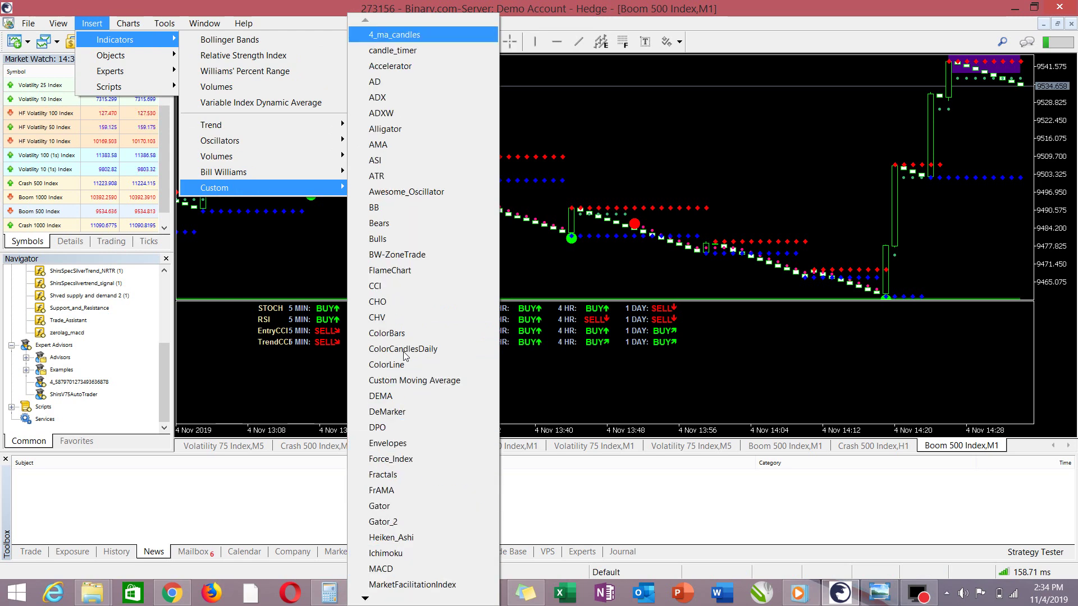
pyautogui.press('Up')
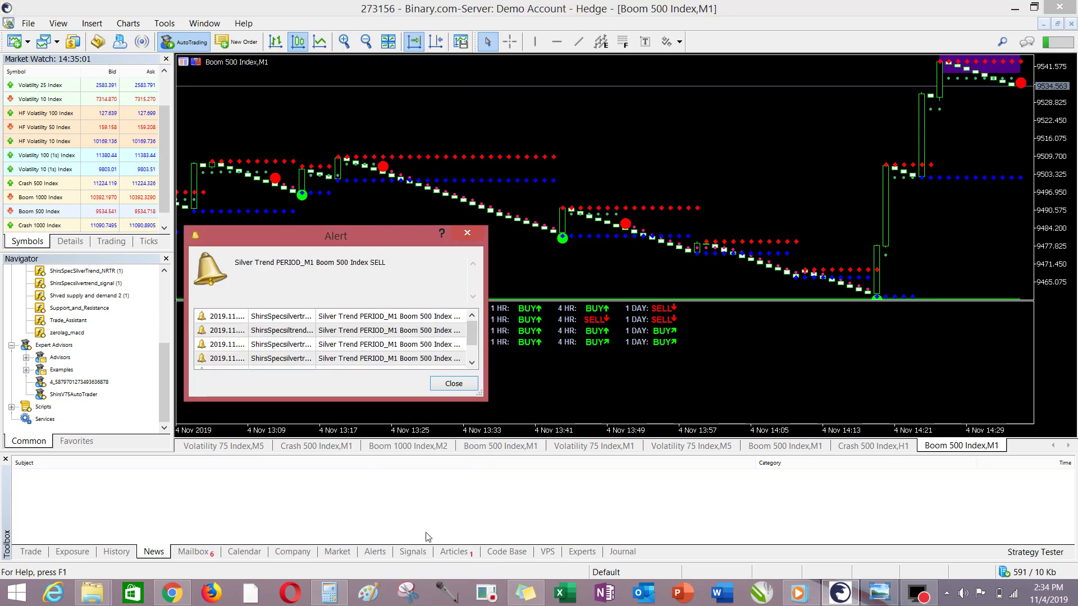
# Step: Dismiss the Silver Trend alert and add the custom indicator zerolag_macd to the Boom 500 Index M1 chart with its default settings
pyautogui.click(469, 235)
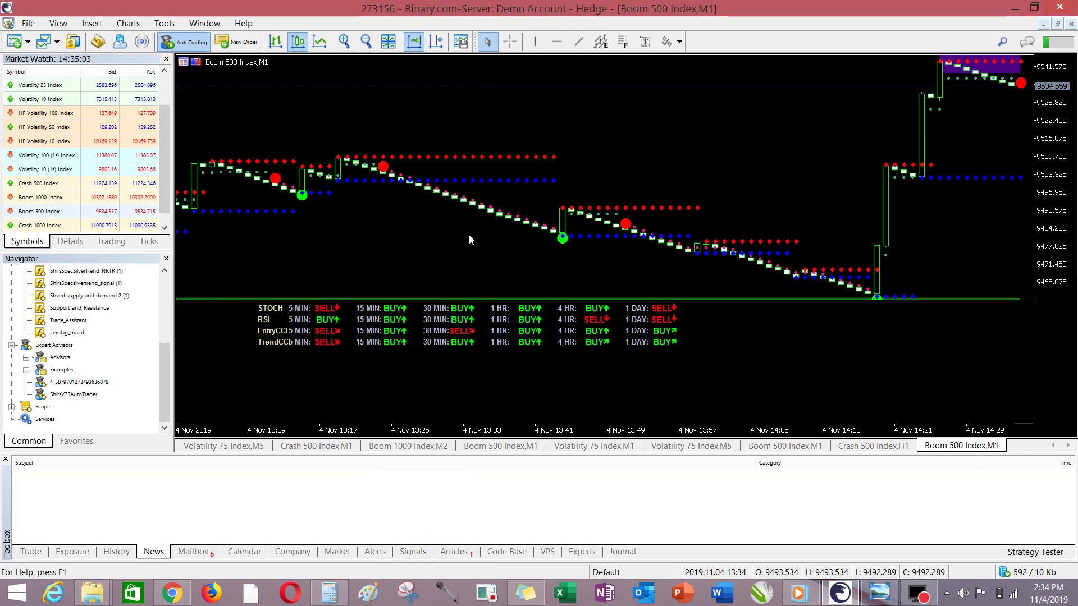
pyautogui.click(89, 24)
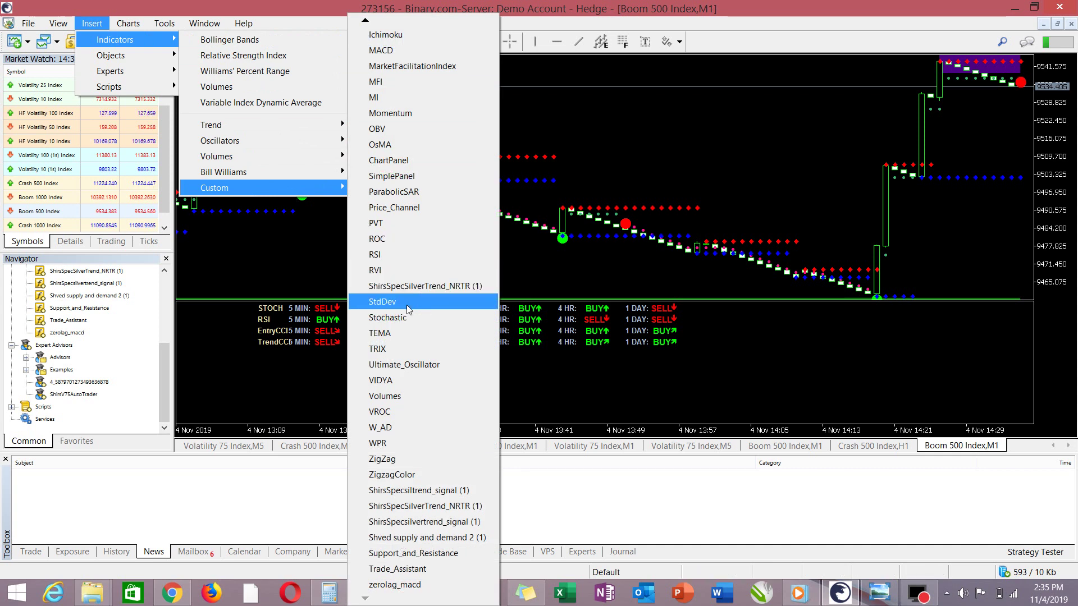
pyautogui.press('Down')
pyautogui.press('Down')
pyautogui.press('Down')
pyautogui.press('Down')
pyautogui.press('Down')
pyautogui.press('Down')
pyautogui.press('Down')
pyautogui.press('Down')
pyautogui.press('Down')
pyautogui.press('Down')
pyautogui.press('Down')
pyautogui.press('Down')
pyautogui.press('Down')
pyautogui.press('Down')
pyautogui.press('Down')
pyautogui.press('Down')
pyautogui.press('Down')
pyautogui.press('Down')
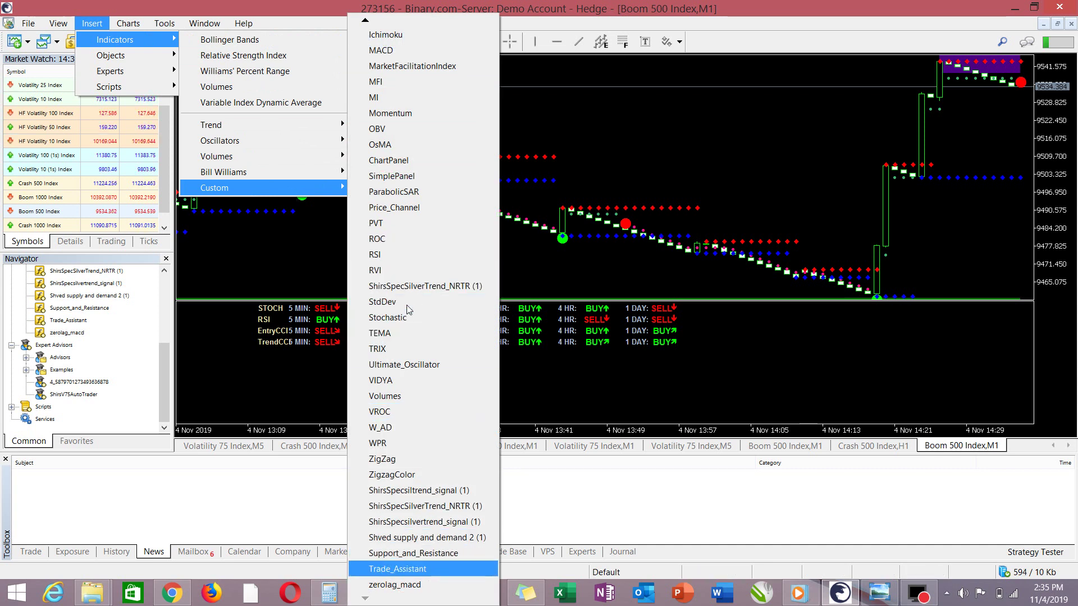
pyautogui.click(436, 585)
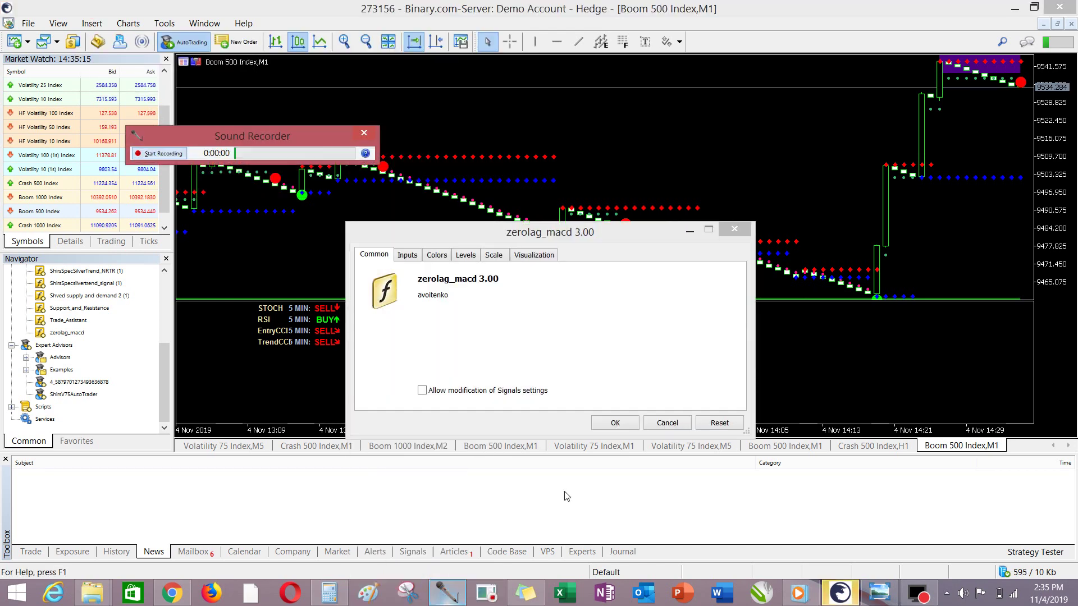
pyautogui.click(617, 425)
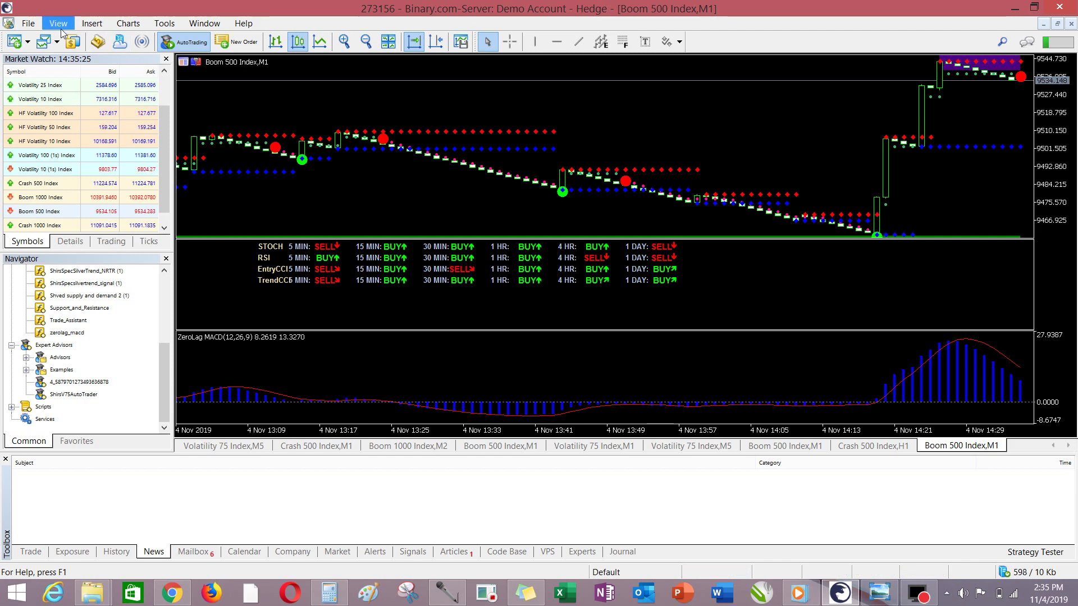
# Step: Add the custom indicator 4_ma_candles to the Boom 500 Index M1 chart with its default settings
pyautogui.click(92, 26)
pyautogui.click(93, 25)
pyautogui.click(92, 26)
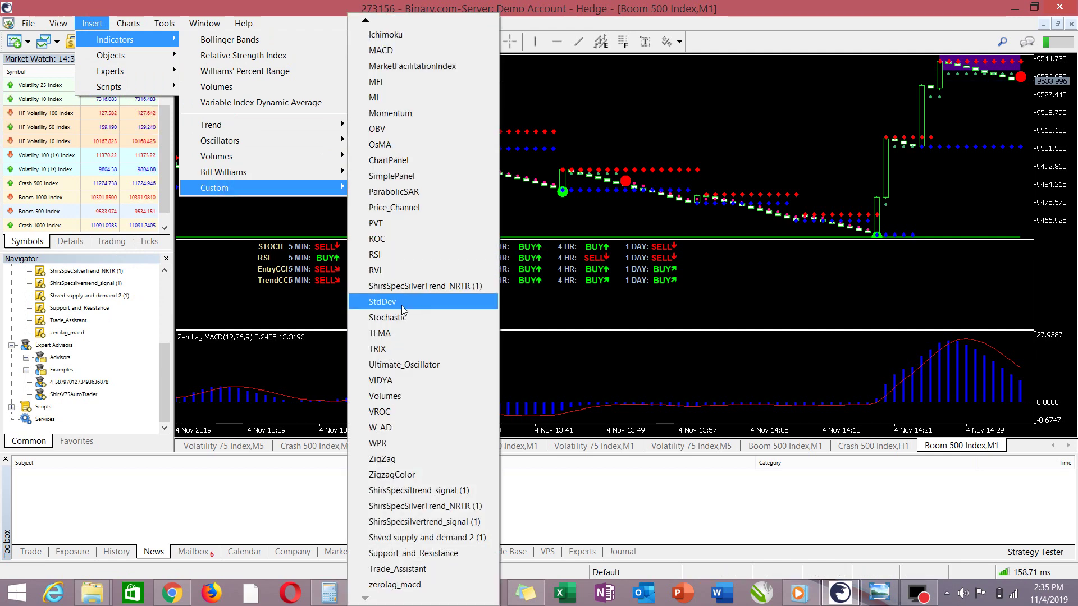
pyautogui.press('Down')
pyautogui.press('Down')
pyautogui.press('Down')
pyautogui.press('Down')
pyautogui.press('Down')
pyautogui.press('Down')
pyautogui.press('Down')
pyautogui.press('Down')
pyautogui.press('Down')
pyautogui.press('Down')
pyautogui.press('Down')
pyautogui.press('Down')
pyautogui.press('Down')
pyautogui.press('Down')
pyautogui.press('Down')
pyautogui.press('Down')
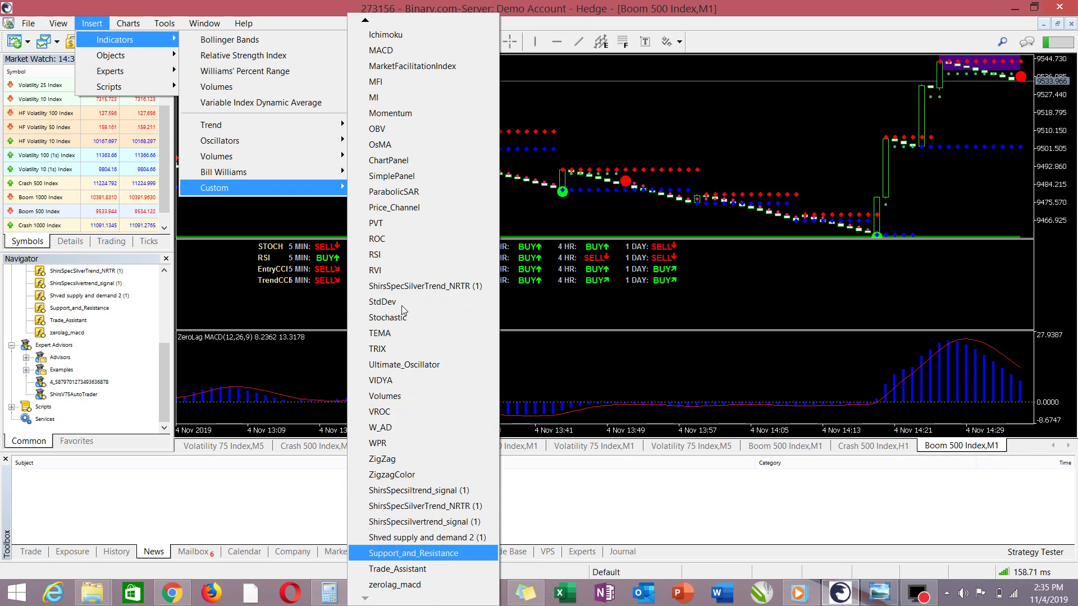
pyautogui.press('Down')
pyautogui.press('Down')
pyautogui.press('Down')
pyautogui.press('Down')
pyautogui.press('Down')
pyautogui.press('Down')
pyautogui.press('Down')
pyautogui.press('Down')
pyautogui.press('Down')
pyautogui.press('Down')
pyautogui.press('Down')
pyautogui.press('Down')
pyautogui.press('Down')
pyautogui.press('Down')
pyautogui.press('Down')
pyautogui.press('Down')
pyautogui.press('Down')
pyautogui.press('Down')
pyautogui.press('Down')
pyautogui.press('Down')
pyautogui.press('Down')
pyautogui.press('Down')
pyautogui.press('Down')
pyautogui.press('Down')
pyautogui.press('Down')
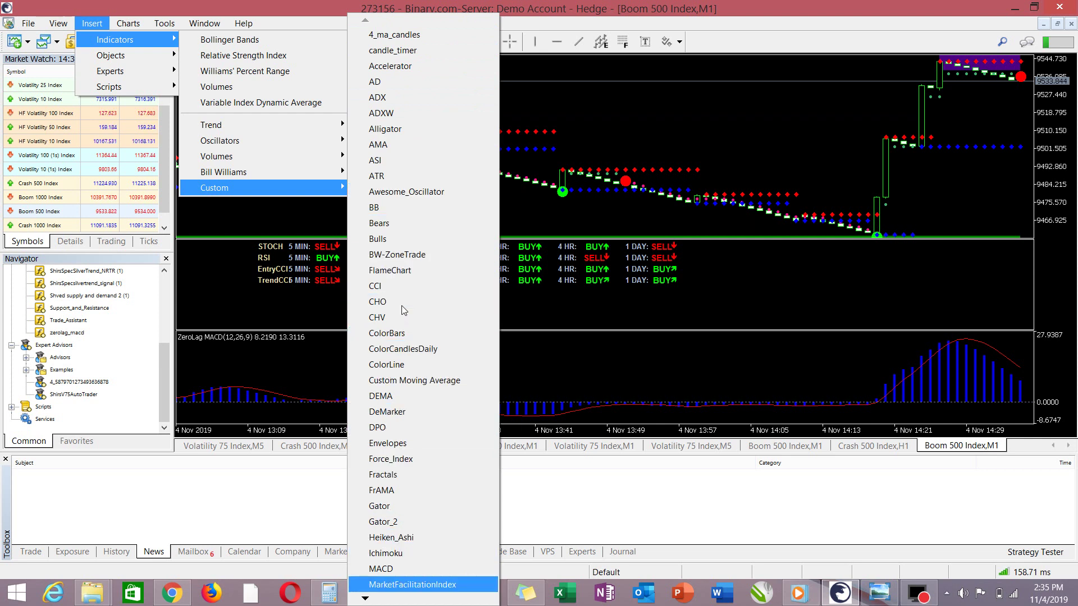
pyautogui.press('Down')
pyautogui.press('Down')
pyautogui.press('Down')
pyautogui.press('Down')
pyautogui.press('Down')
pyautogui.press('Down')
pyautogui.press('Down')
pyautogui.press('Down')
pyautogui.press('Down')
pyautogui.press('Down')
pyautogui.press('Down')
pyautogui.press('Down')
pyautogui.press('Down')
pyautogui.press('Down')
pyautogui.press('Down')
pyautogui.press('Down')
pyautogui.press('Down')
pyautogui.press('Down')
pyautogui.press('Down')
pyautogui.press('Down')
pyautogui.press('Down')
pyautogui.press('Down')
pyautogui.press('Down')
pyautogui.press('Down')
pyautogui.press('Down')
pyautogui.press('Down')
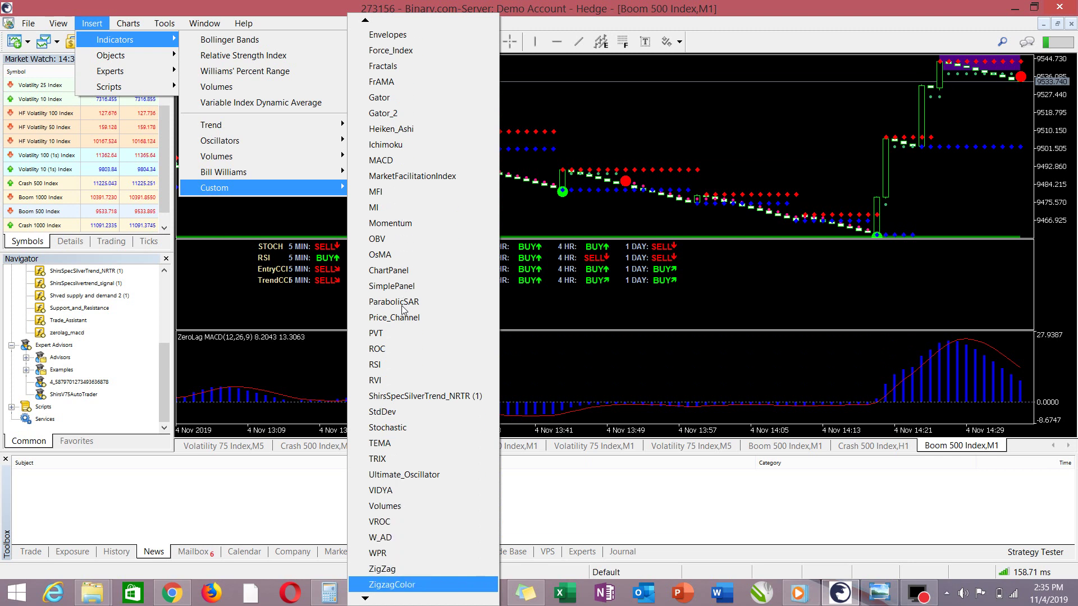
pyautogui.press('Down')
pyautogui.press('Down')
pyautogui.press('Down')
pyautogui.press('Down')
pyautogui.press('Down')
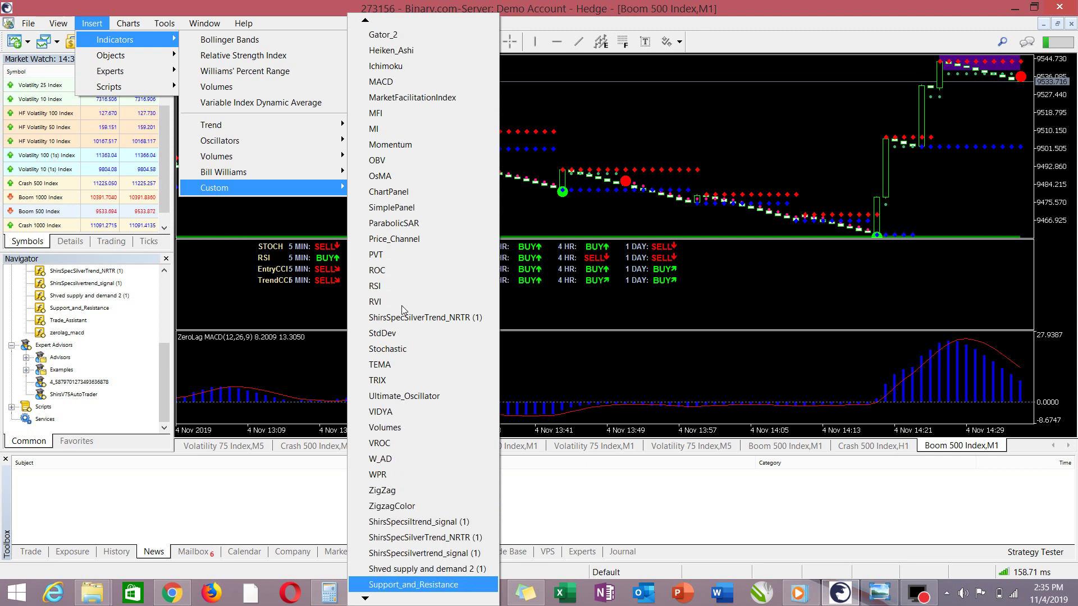
pyautogui.press('Down')
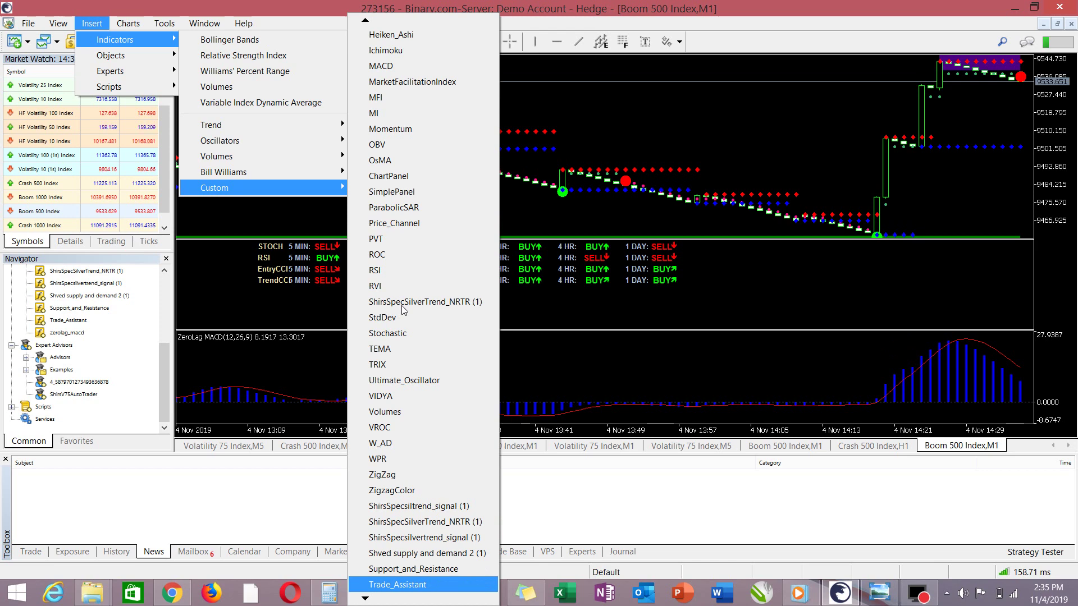
pyautogui.press('Down')
pyautogui.press('Down')
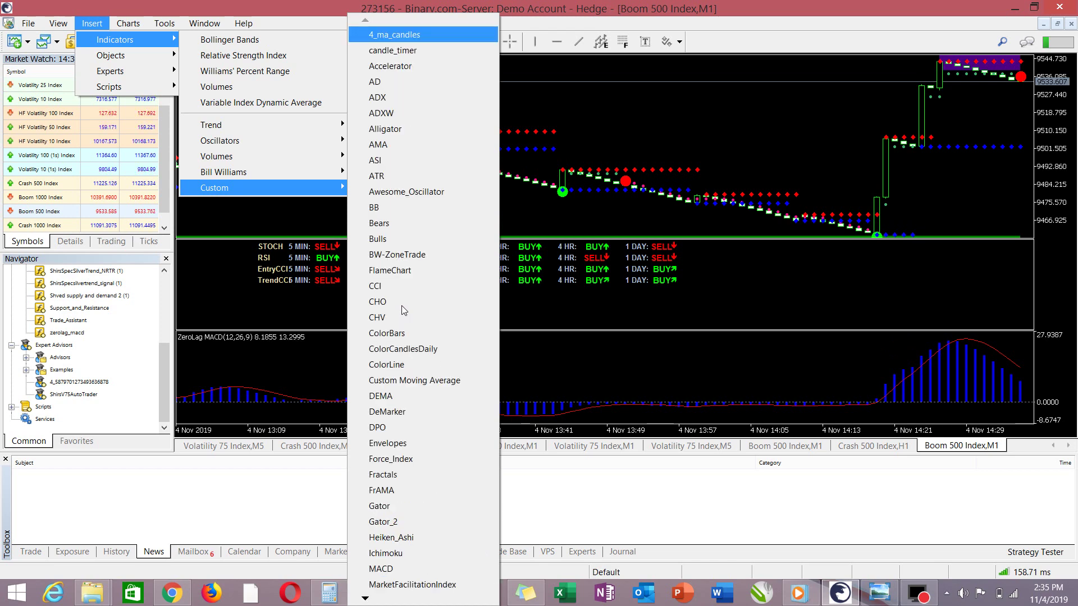
pyautogui.press('Up')
pyautogui.press('Up')
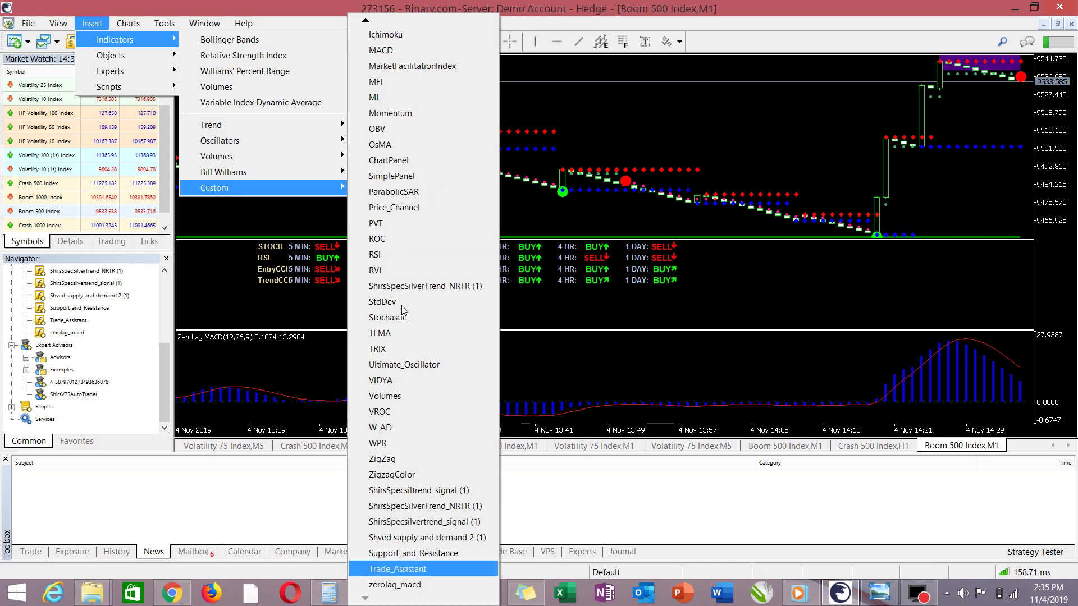
pyautogui.press('Down')
pyautogui.press('Down')
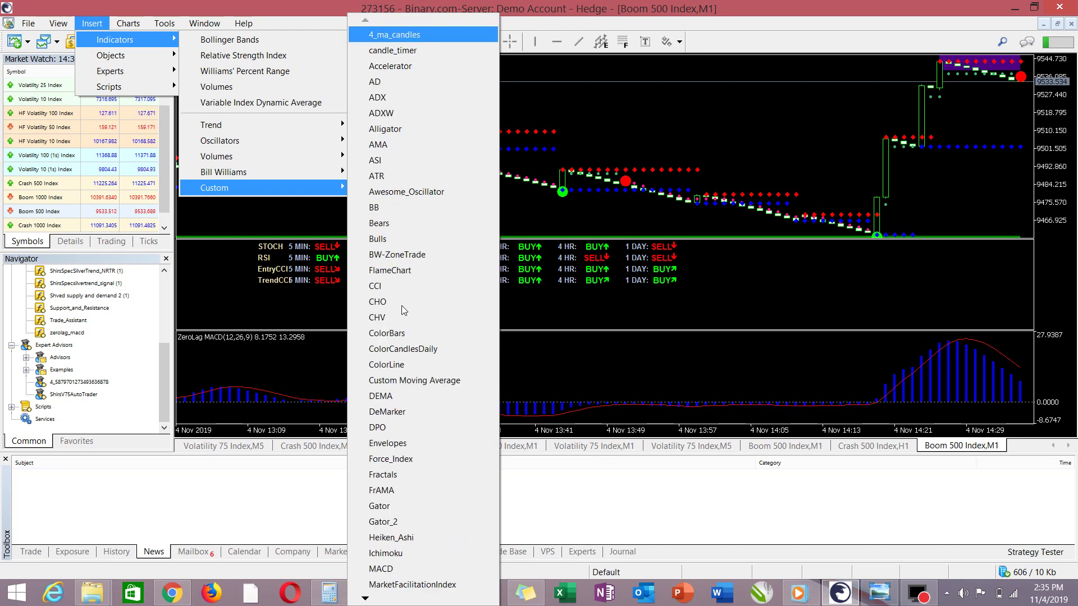
pyautogui.press('Down')
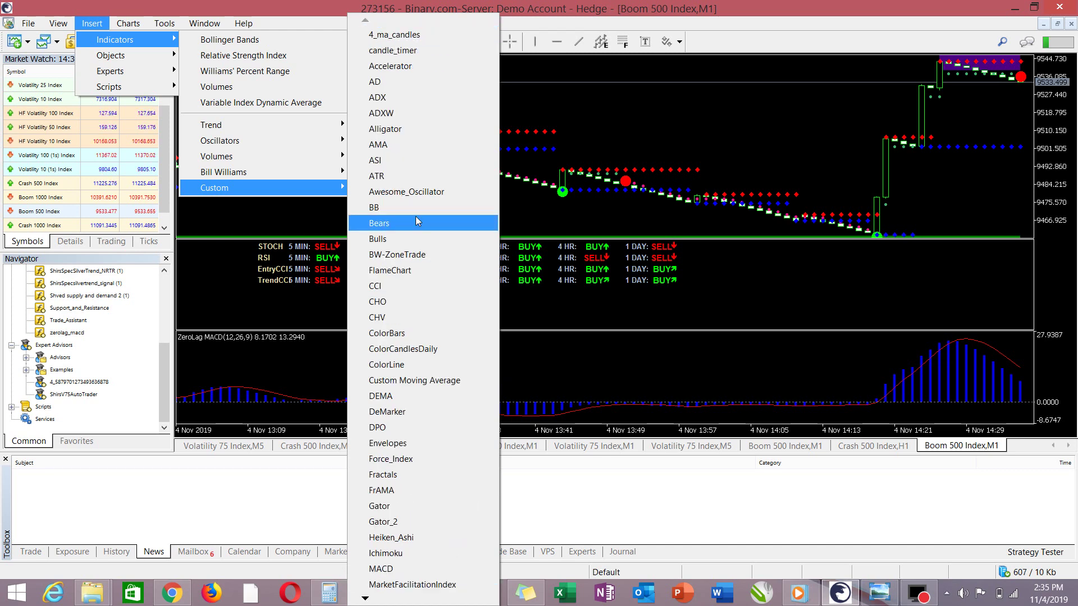
pyautogui.click(412, 34)
pyautogui.click(615, 424)
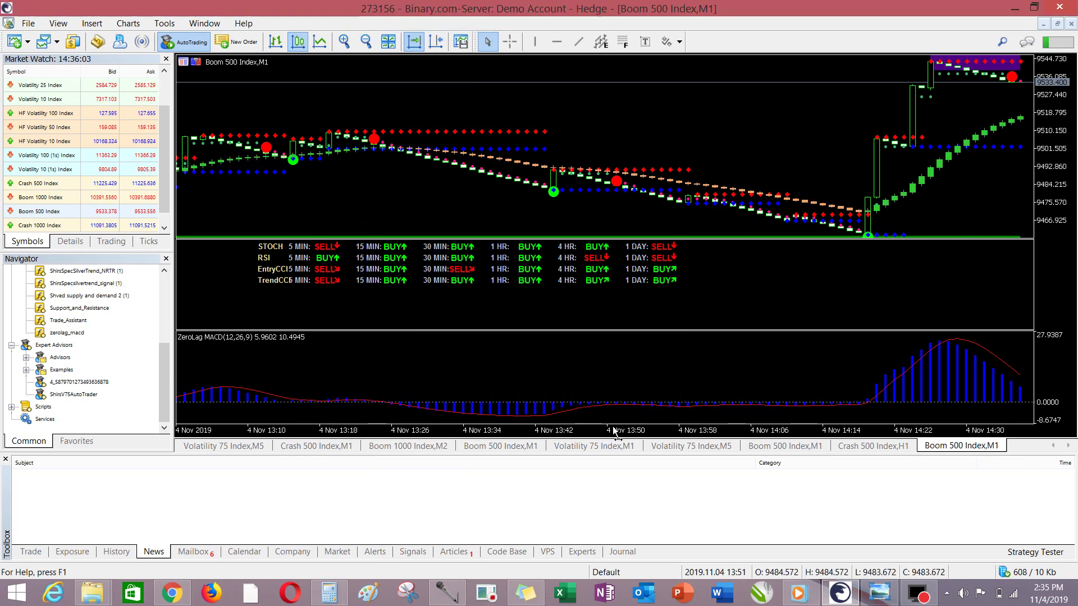
# Step: Add the custom indicator candle_timer to the Boom 500 Index M1 chart with its default settings
pyautogui.click(92, 22)
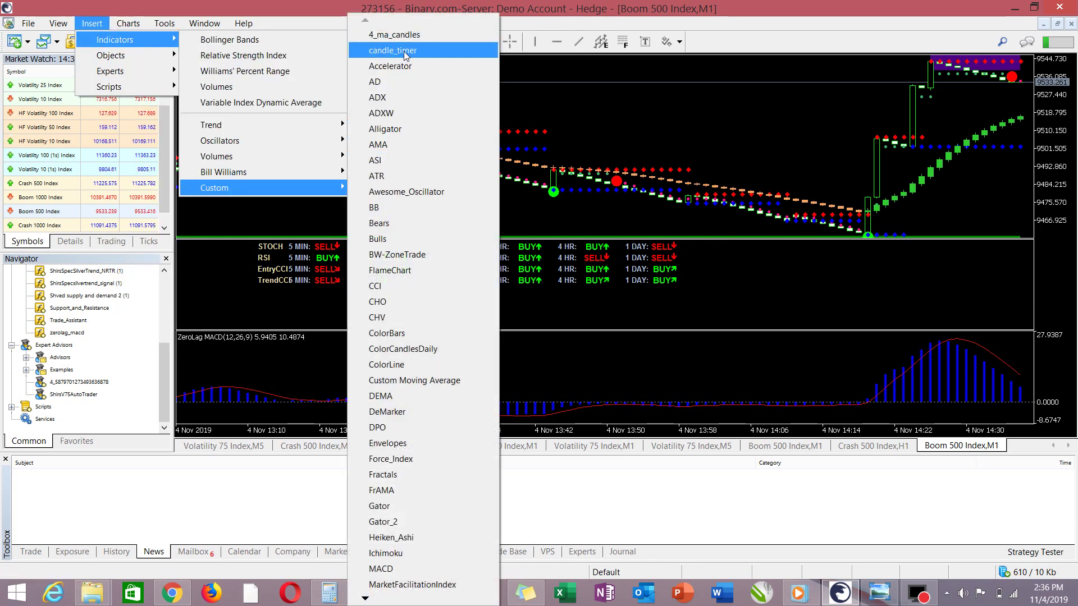
pyautogui.click(402, 50)
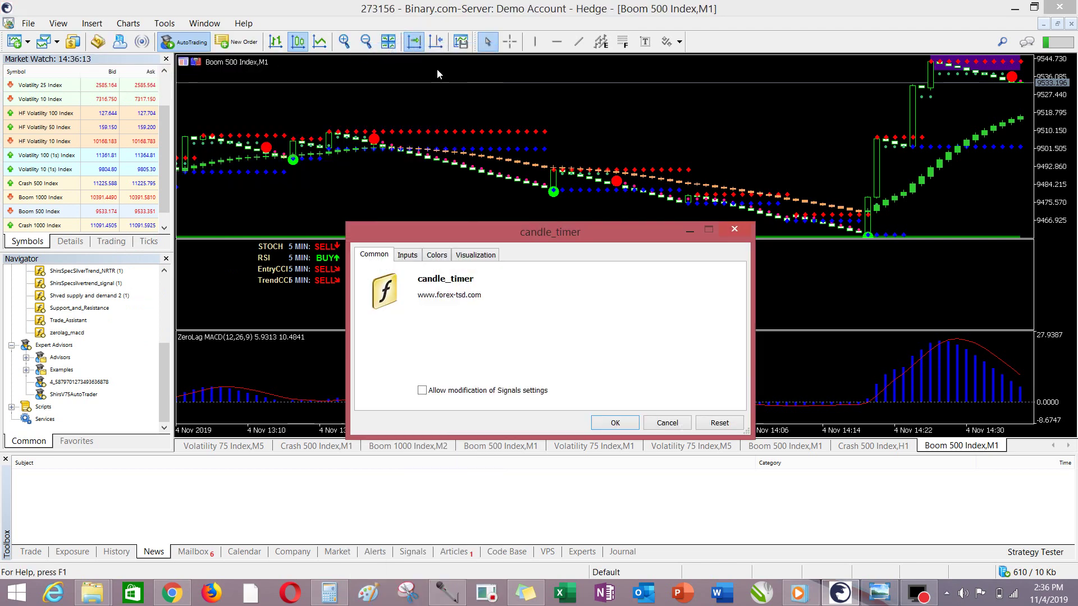
pyautogui.click(615, 424)
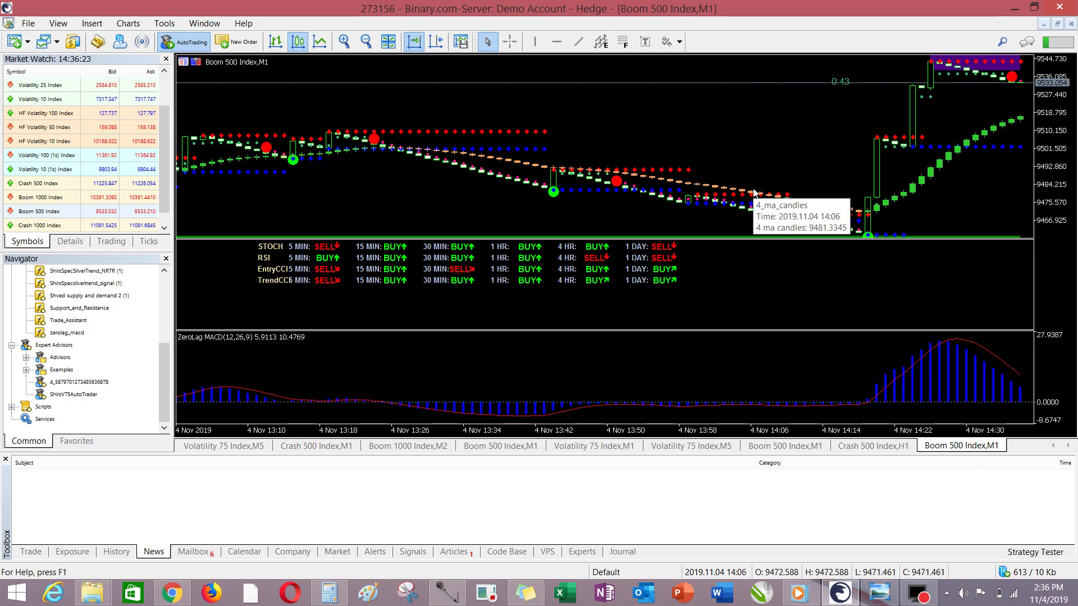
# Step: Examine the indicators on the other, grey-background Boom 500 Index M1 chart for comparison and return to the new chart
pyautogui.click(770, 446)
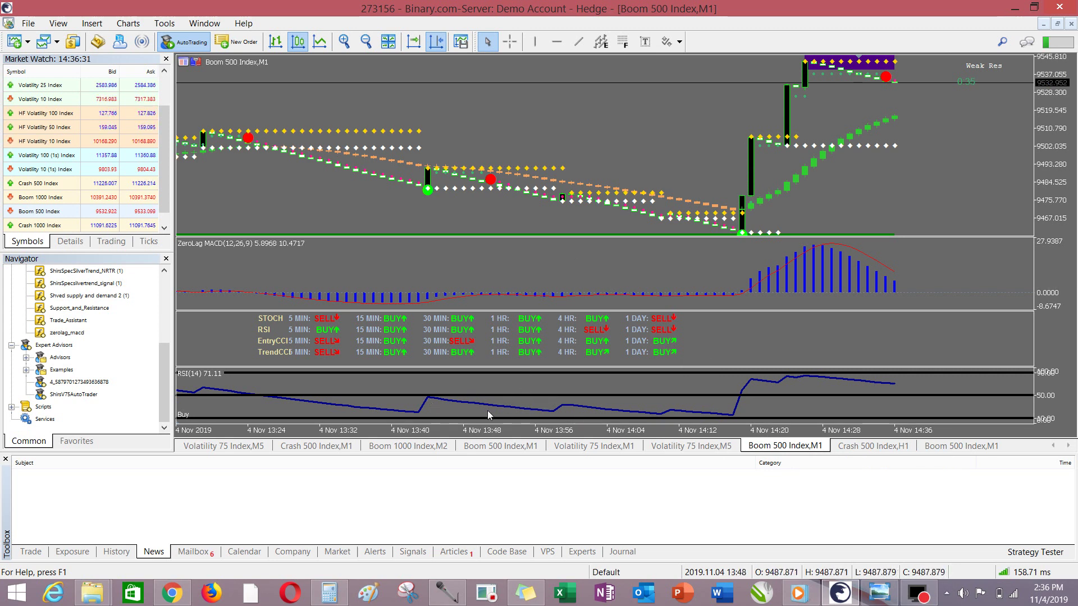
pyautogui.click(945, 448)
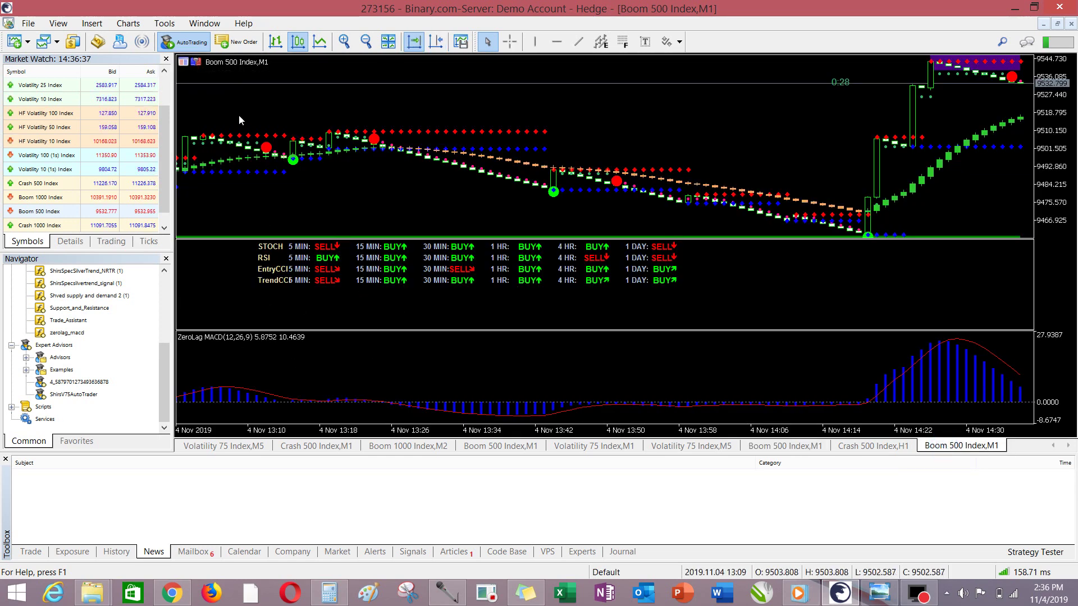
# Step: Add the Relative Strength Index oscillator to the Boom 500 Index M1 chart with period 14, applied to Close, in DarkBlue
pyautogui.click(92, 23)
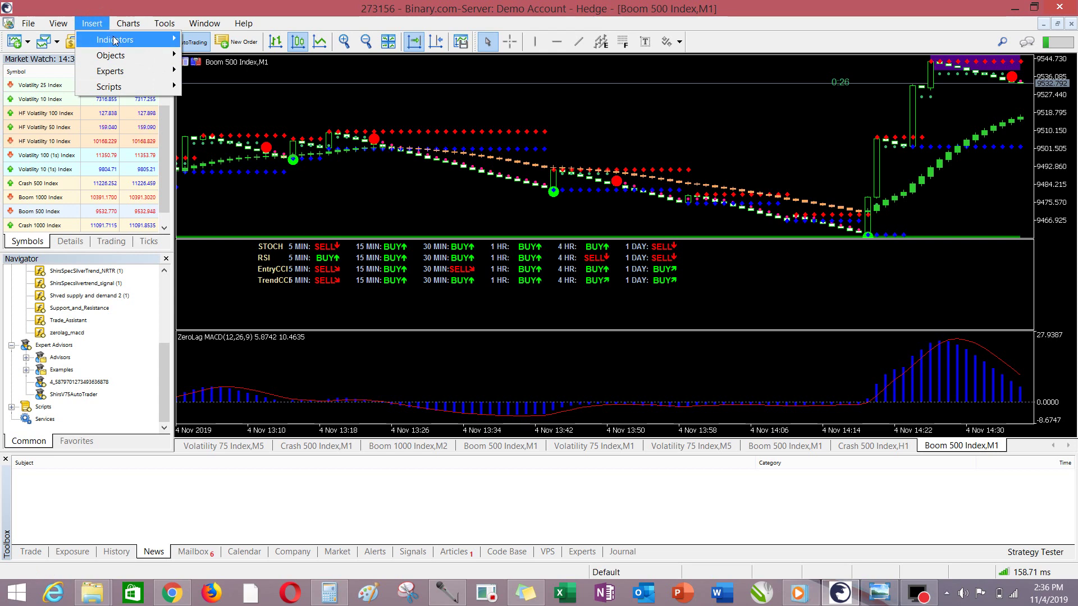
pyautogui.moveTo(115, 40)
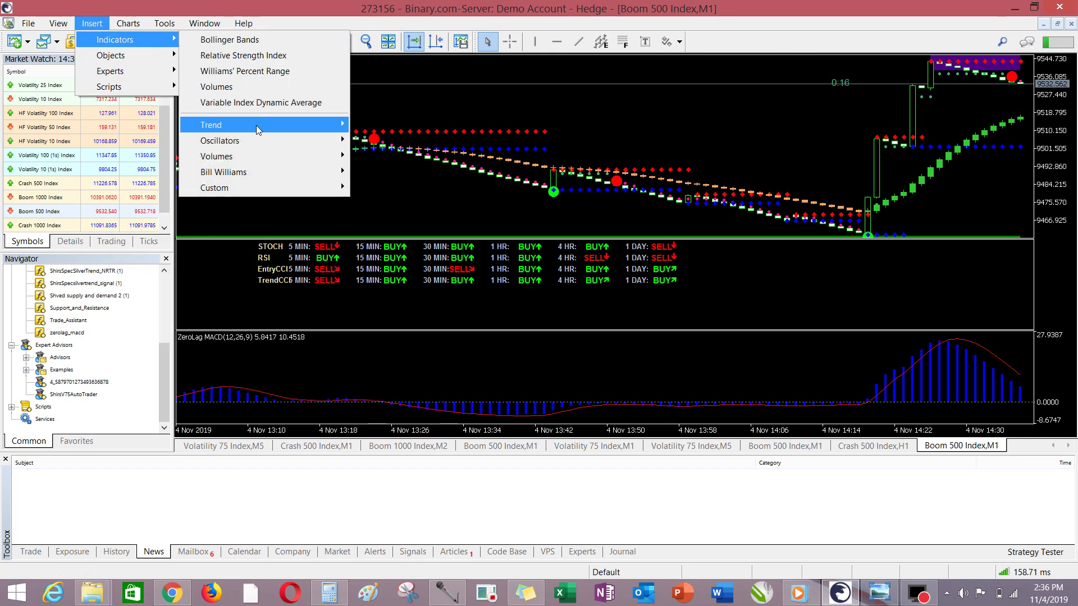
pyautogui.moveTo(266, 157)
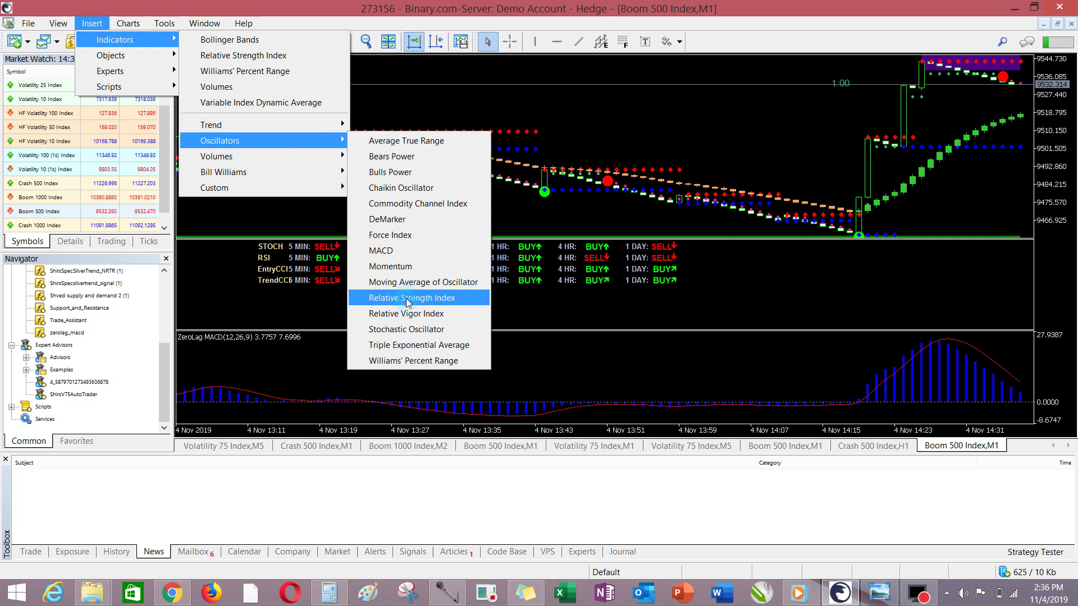
pyautogui.click(407, 305)
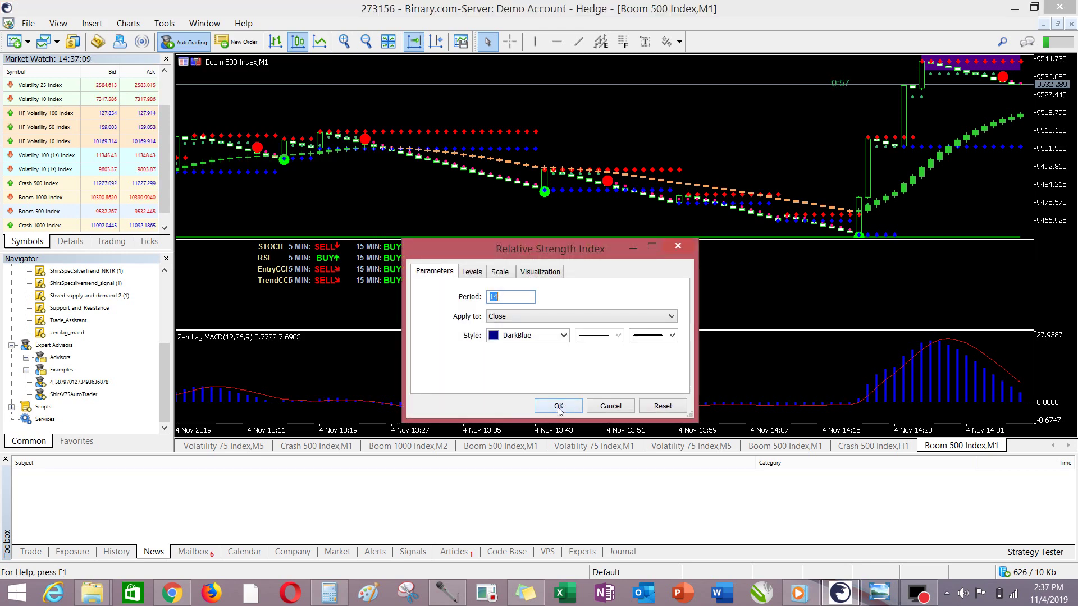
pyautogui.click(559, 406)
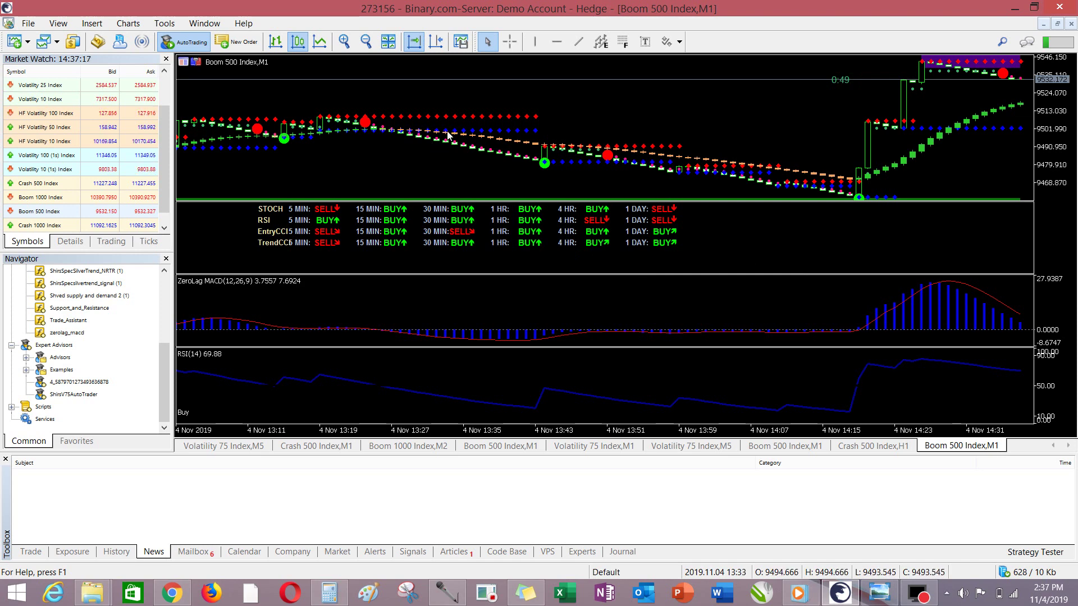
# Step: Compare the indicator layout and colours of the grey-background Boom 500 Index M1 chart with the new black chart
pyautogui.click(777, 447)
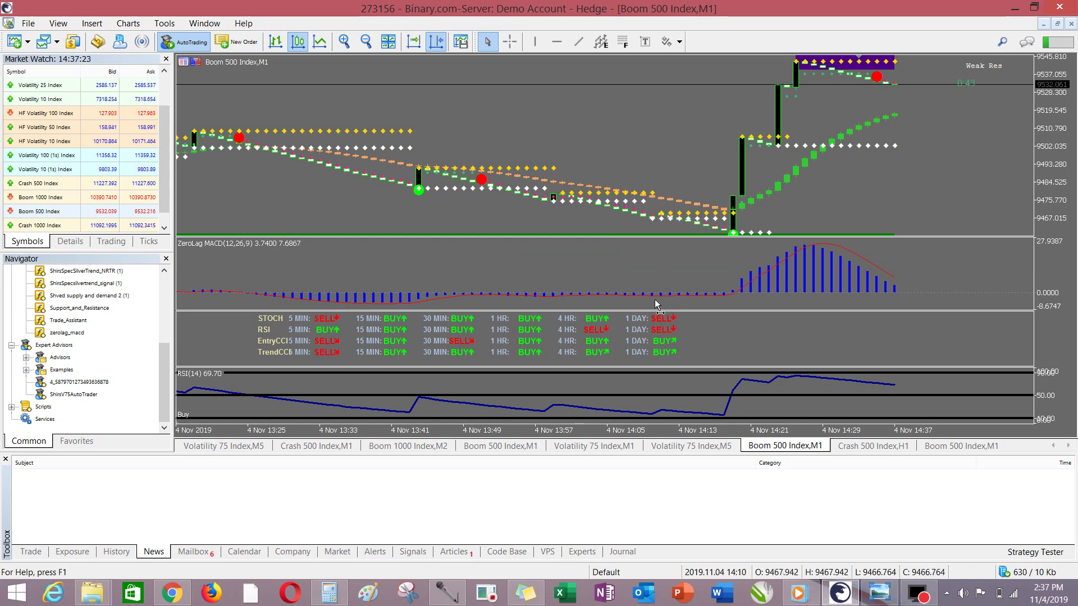
pyautogui.moveTo(692, 191); pyautogui.dragTo(907, 345)
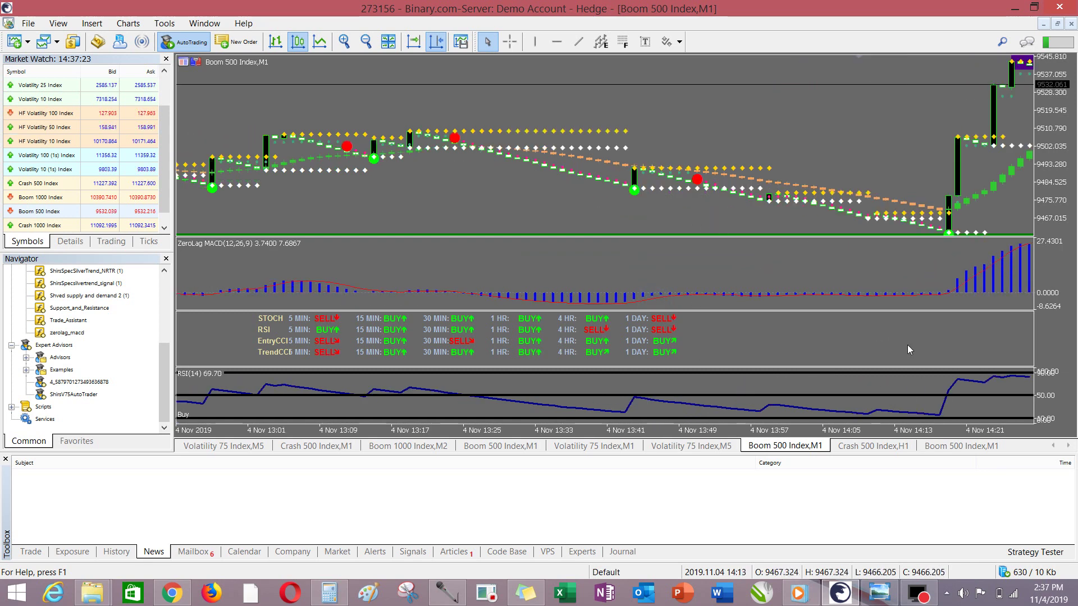
pyautogui.click(951, 450)
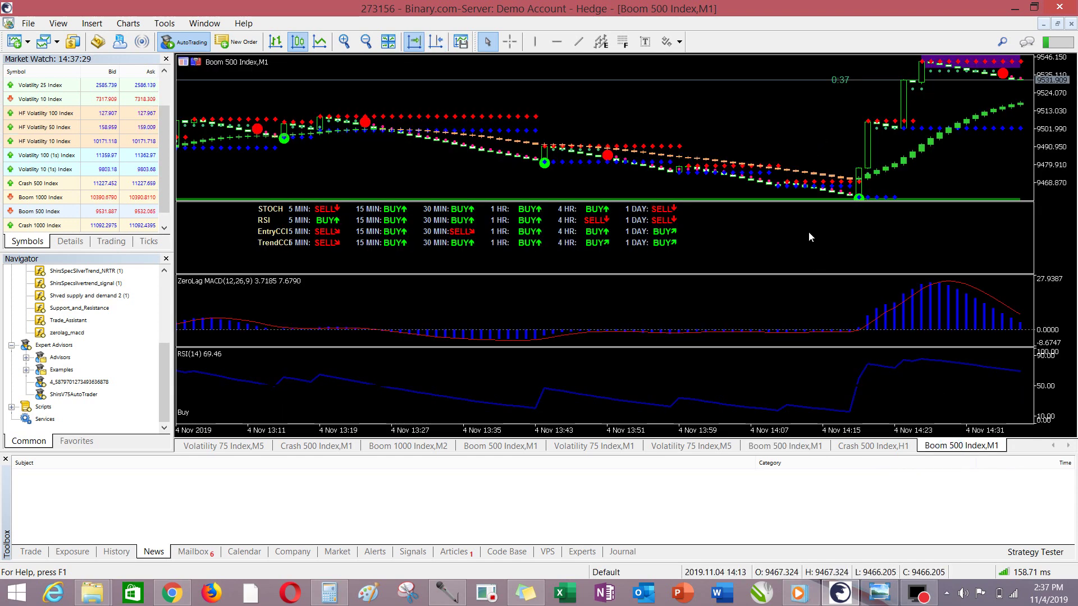
pyautogui.click(792, 446)
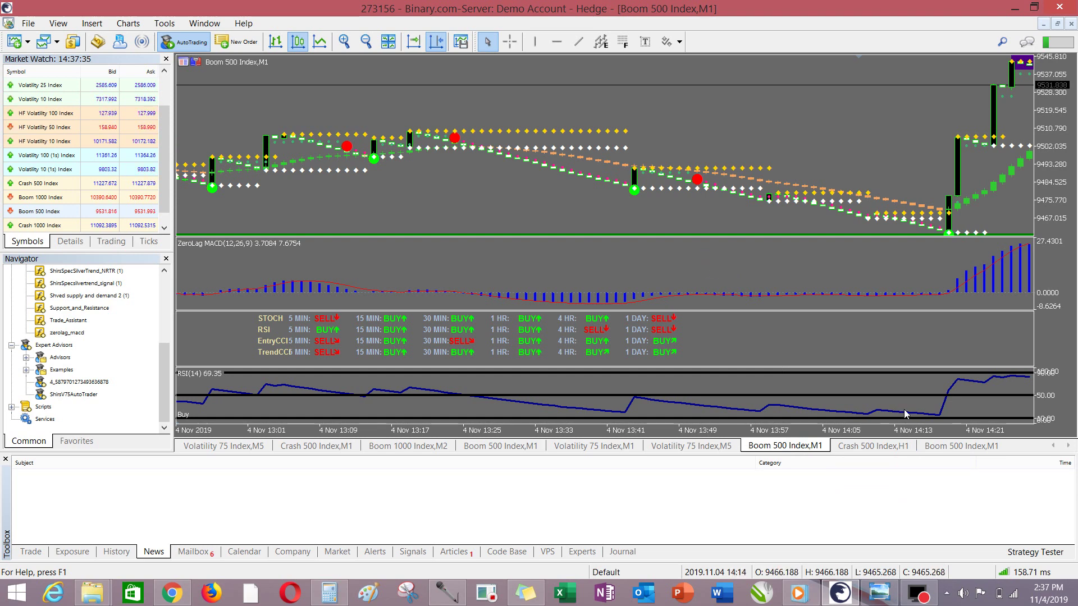
pyautogui.click(953, 446)
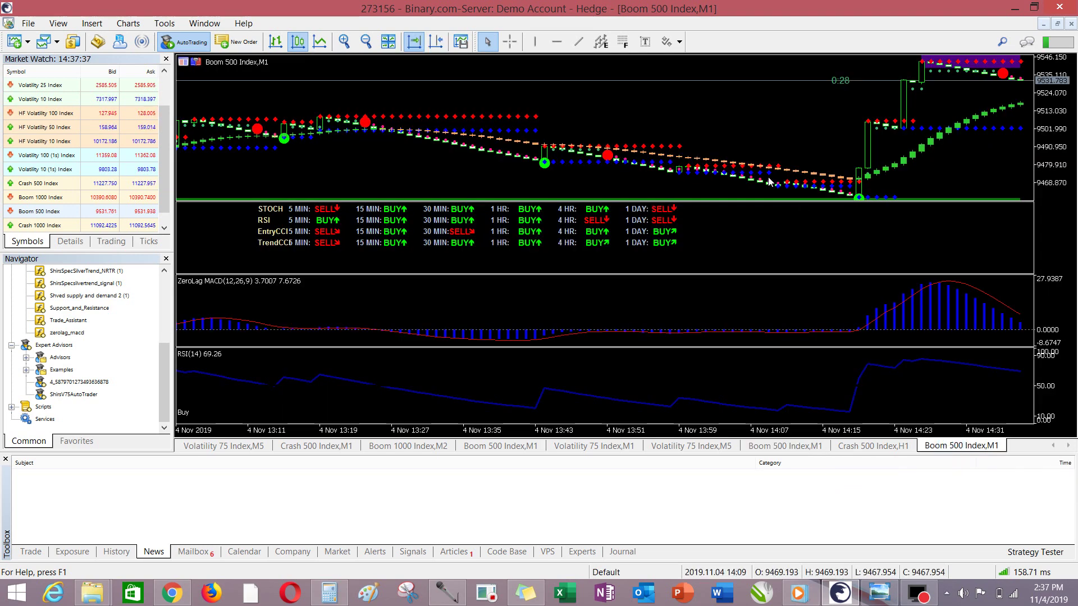
# Step: Review the colour settings in the new Boom 500 Index M1 chart's properties and close them without changes
pyautogui.rightClick(742, 242)
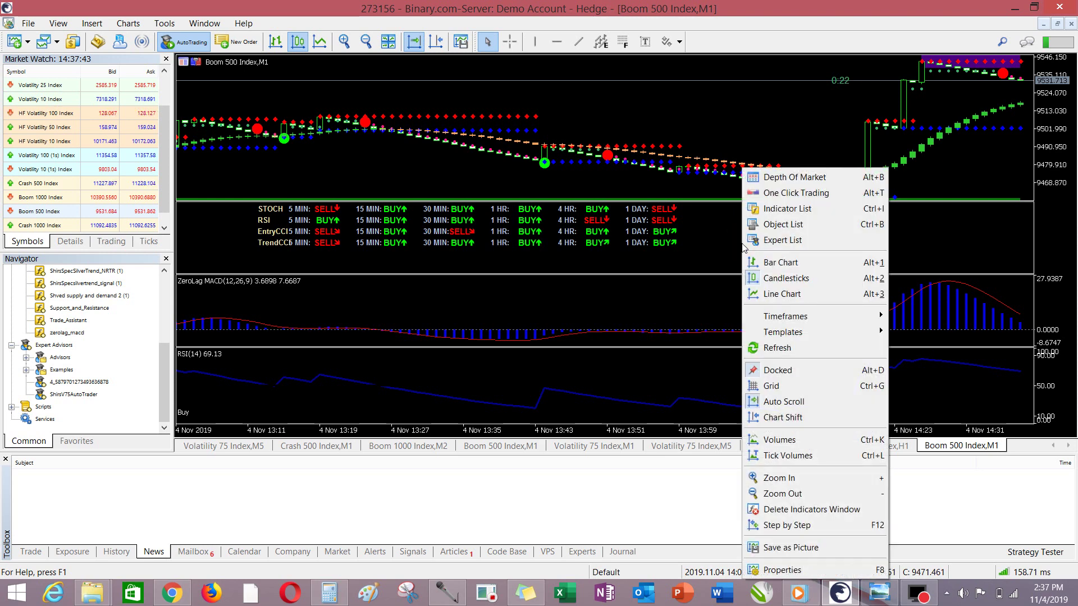
pyautogui.click(791, 571)
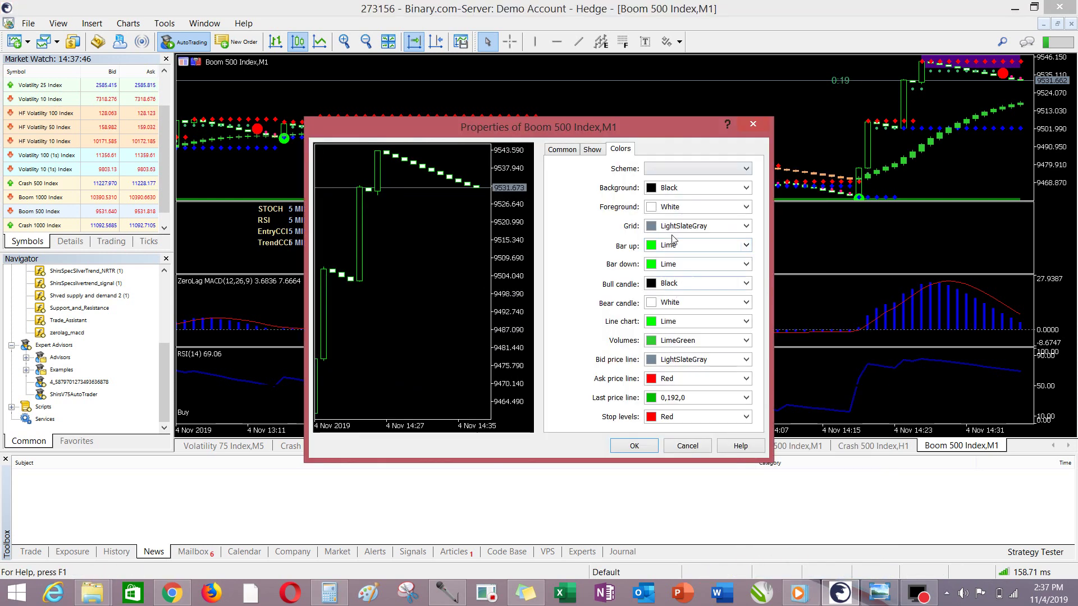
pyautogui.click(755, 124)
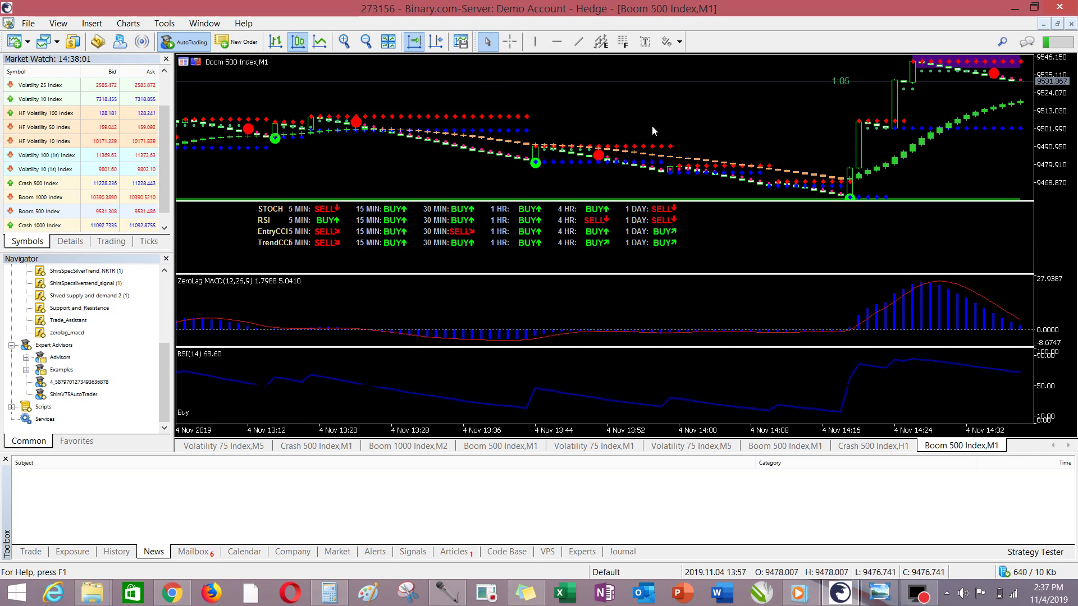
# Step: Turn on chart shift for the new Boom 500 Index M1 chart and dismiss the Silver Trend alert
pyautogui.moveTo(581, 166)
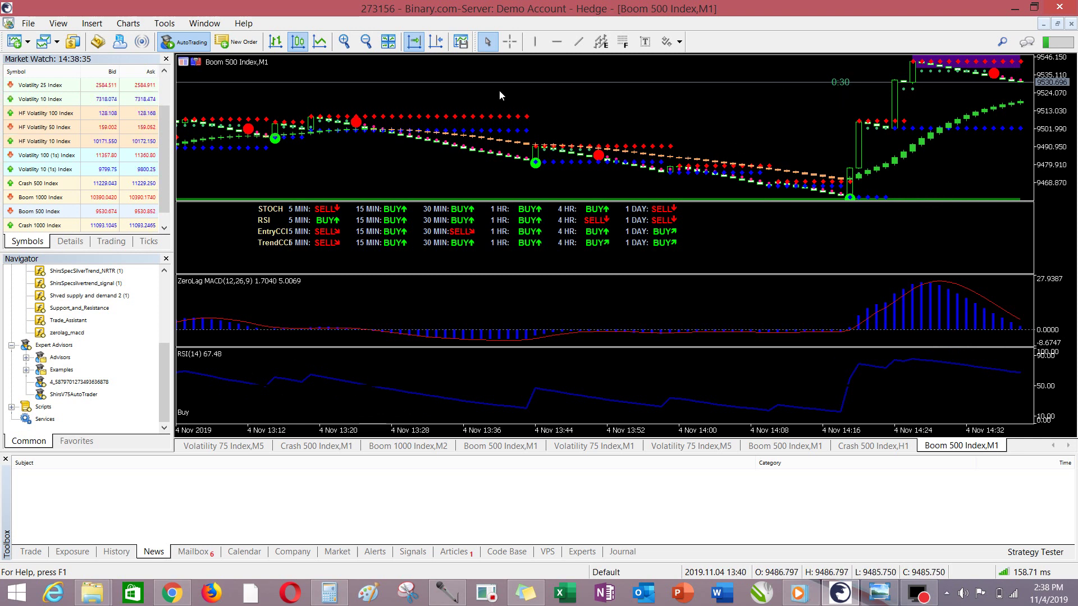
pyautogui.click(437, 42)
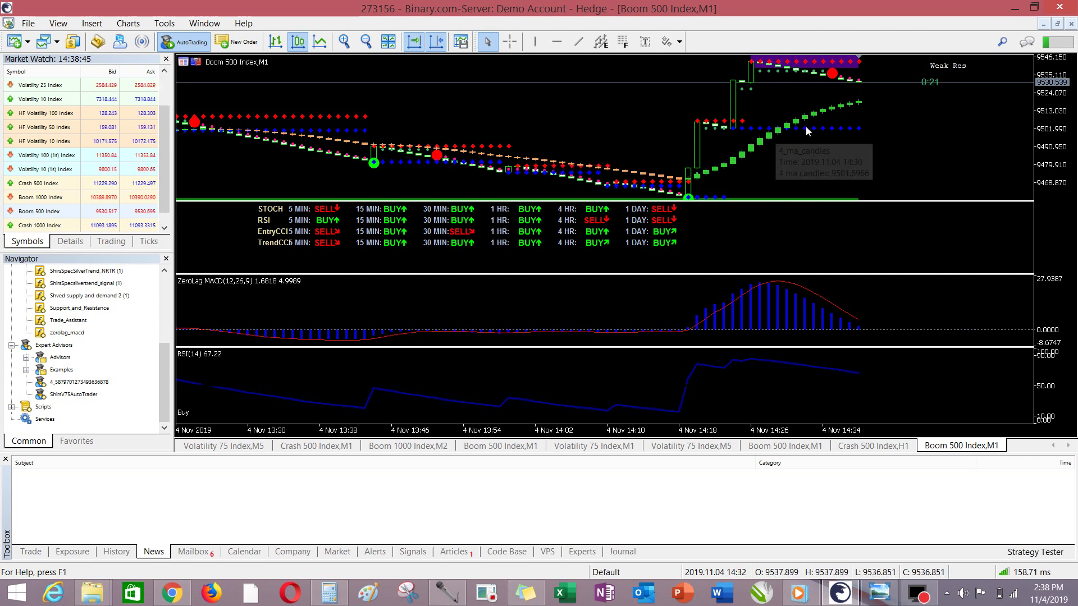
pyautogui.moveTo(806, 130)
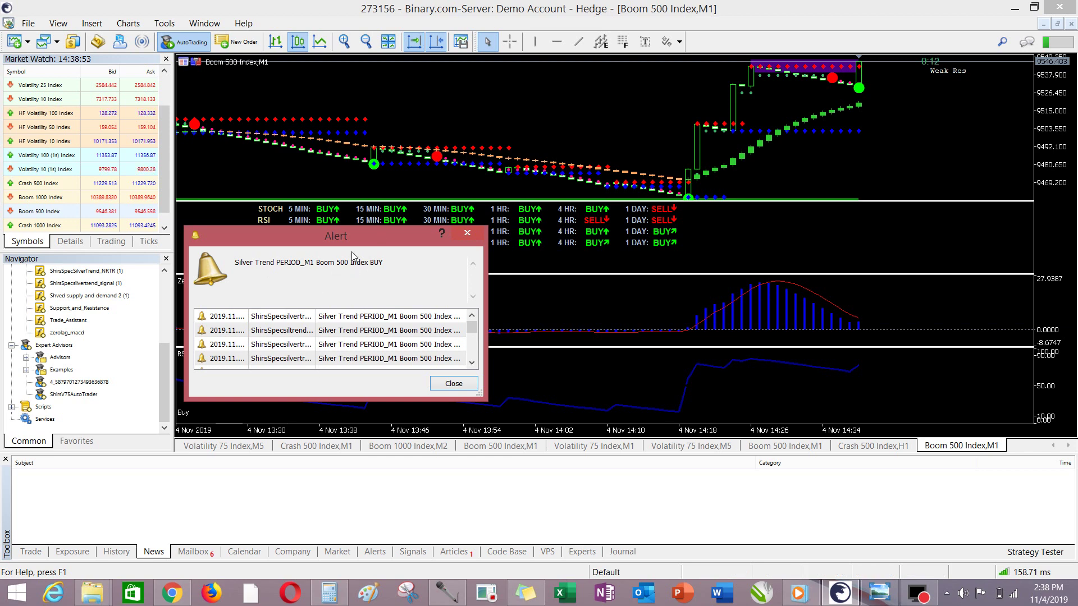
pyautogui.click(467, 235)
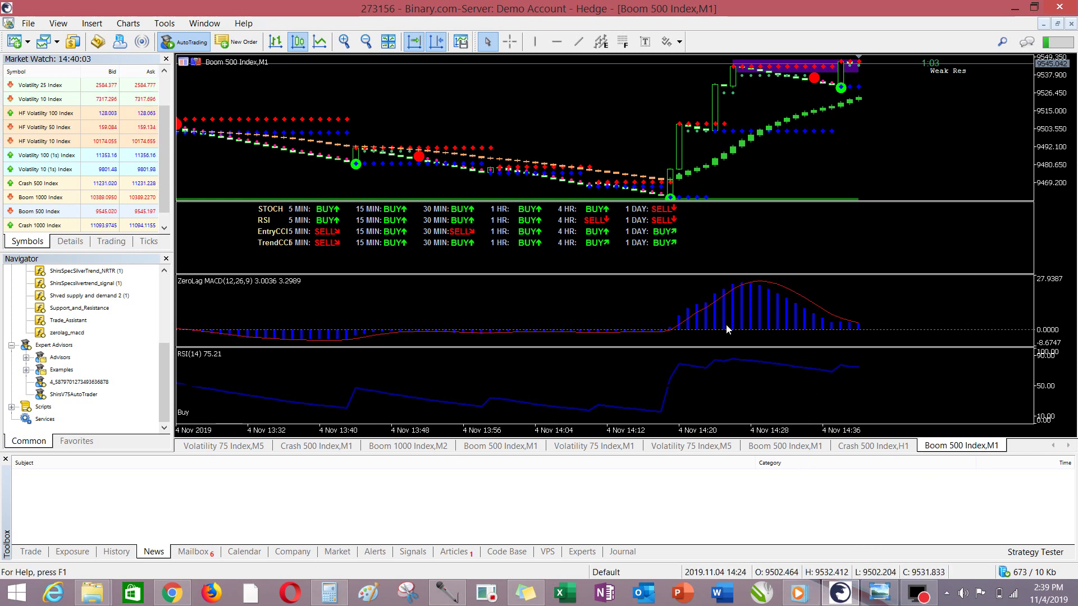
pyautogui.click(880, 593)
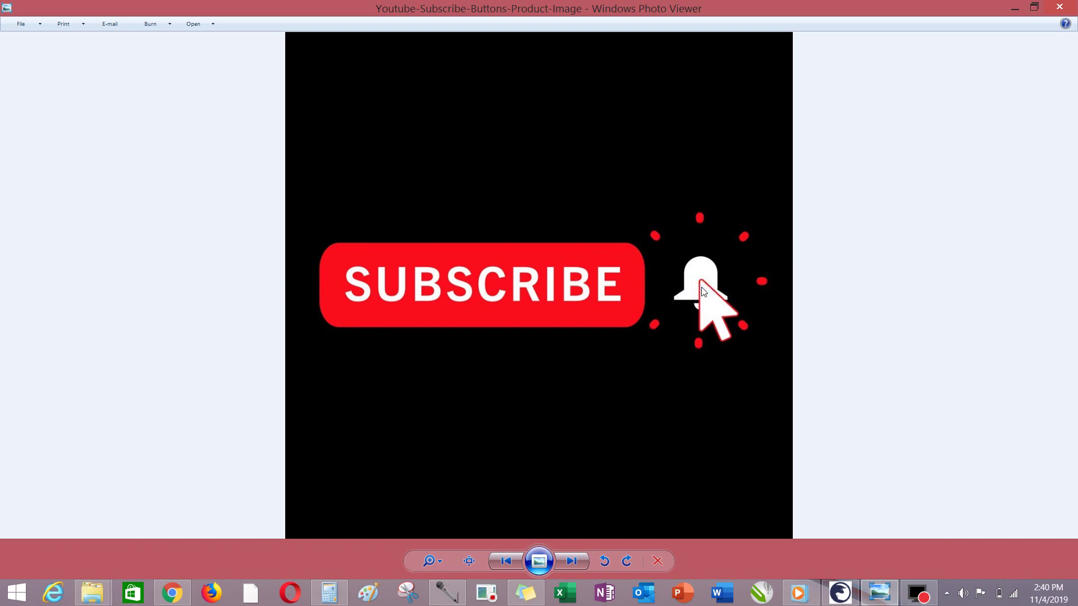
pyautogui.click(1014, 9)
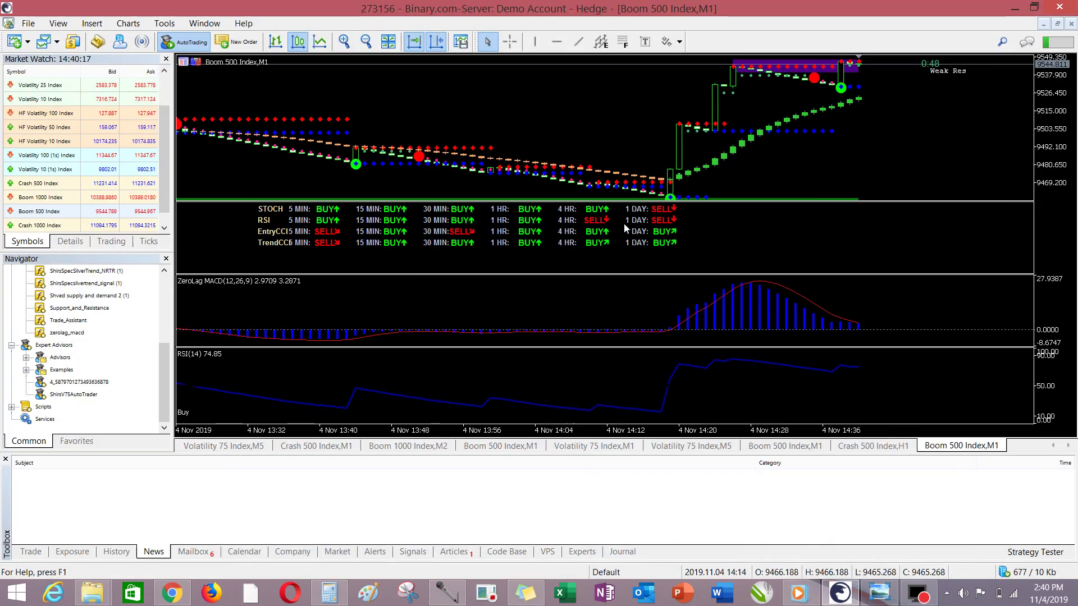